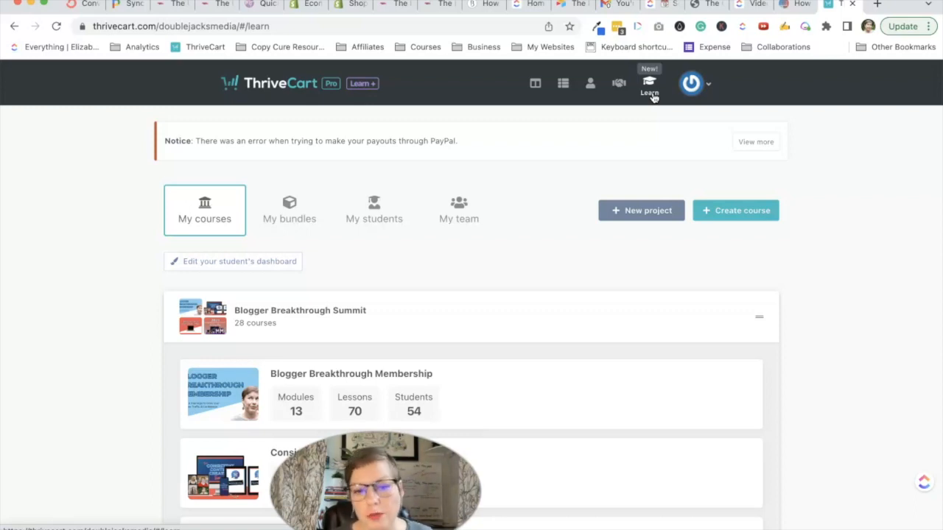
Look through the courses in the Blogger Breakthrough Summit project
scroll(684, 269, "down", 2)
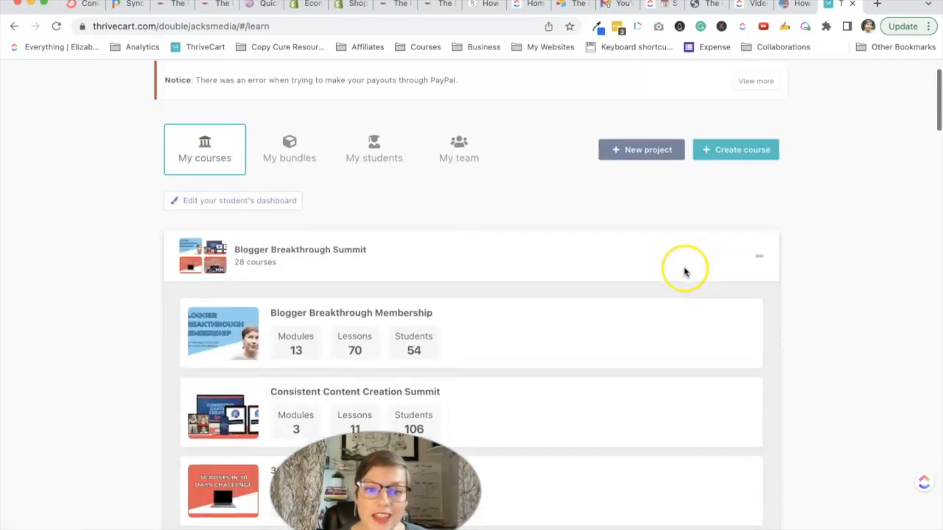
scroll(830, 268, "down", 3)
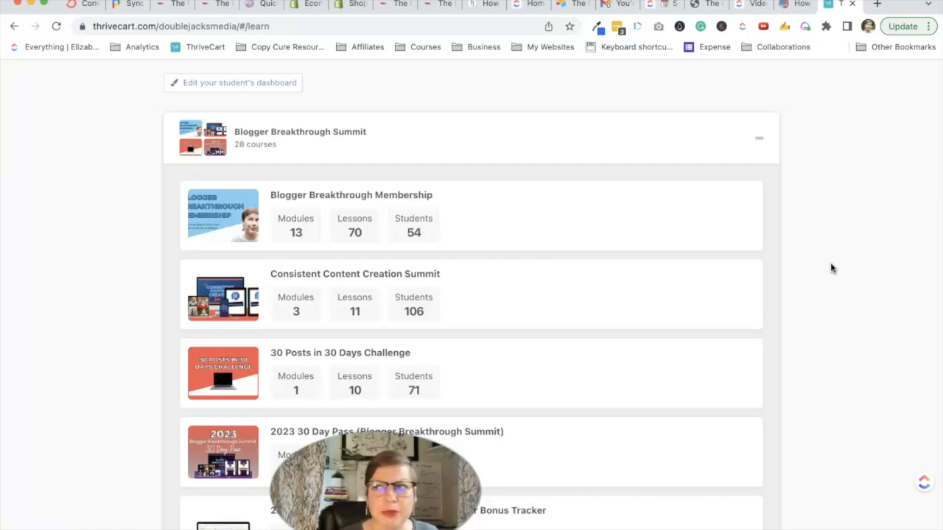
scroll(830, 268, "up", 3)
scroll(830, 268, "down", 5)
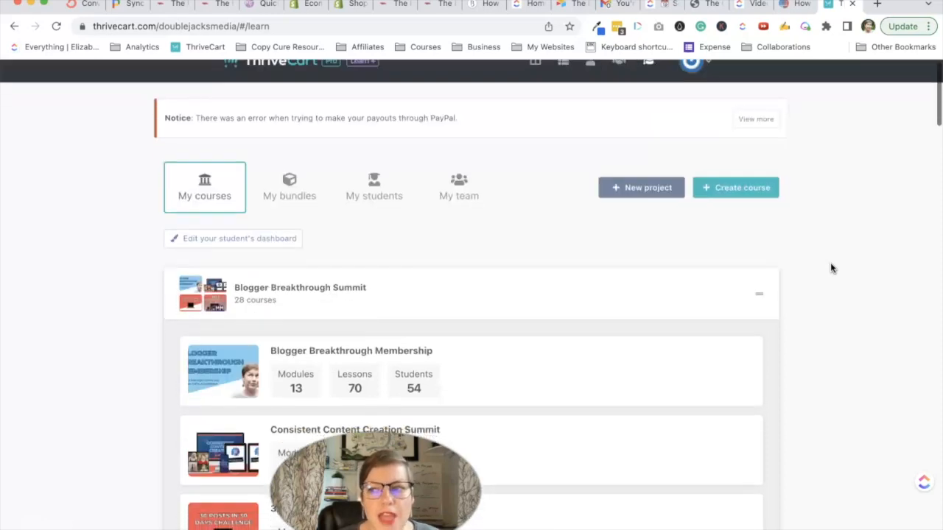
scroll(830, 268, "down", 5)
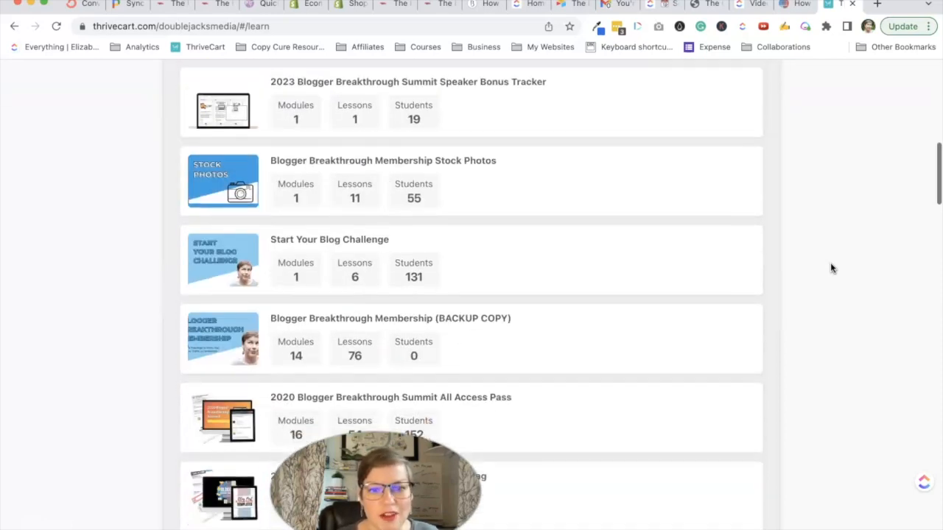
scroll(830, 268, "down", 5)
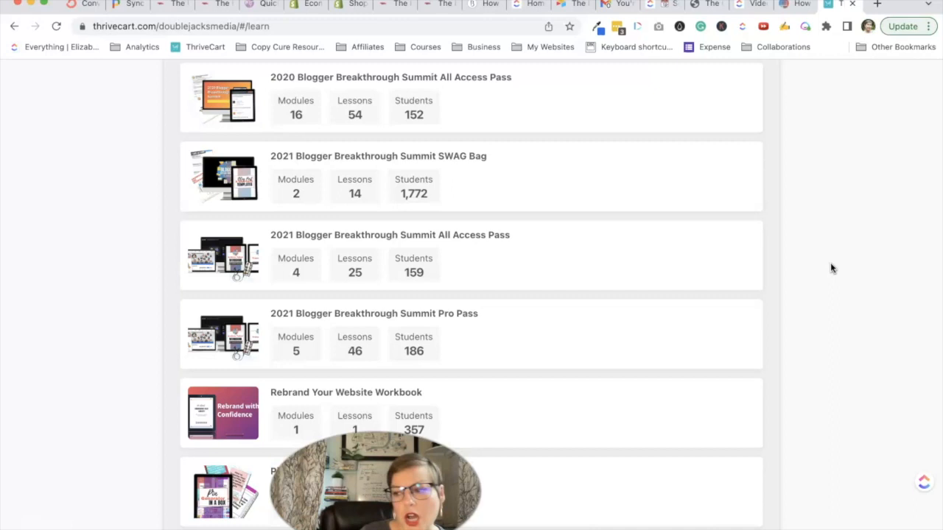
scroll(831, 268, "up", 10)
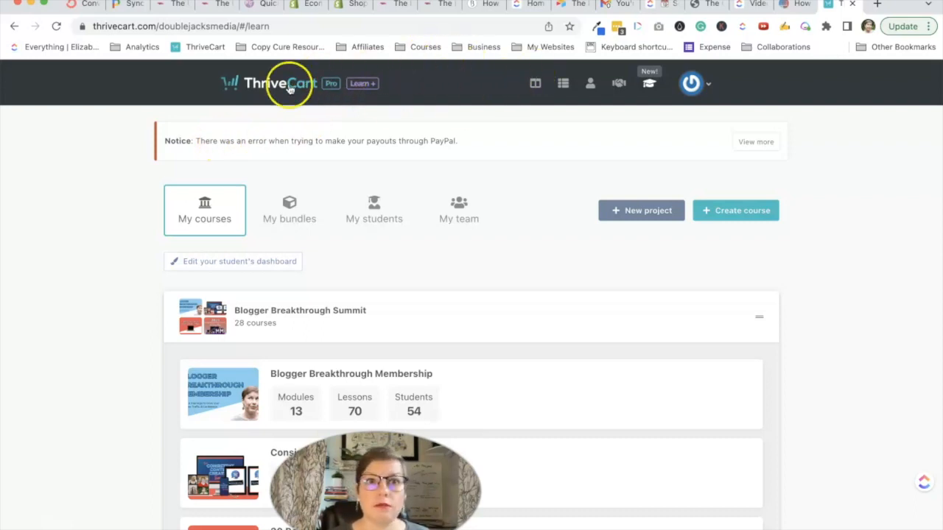
scroll(898, 155, "down", 3)
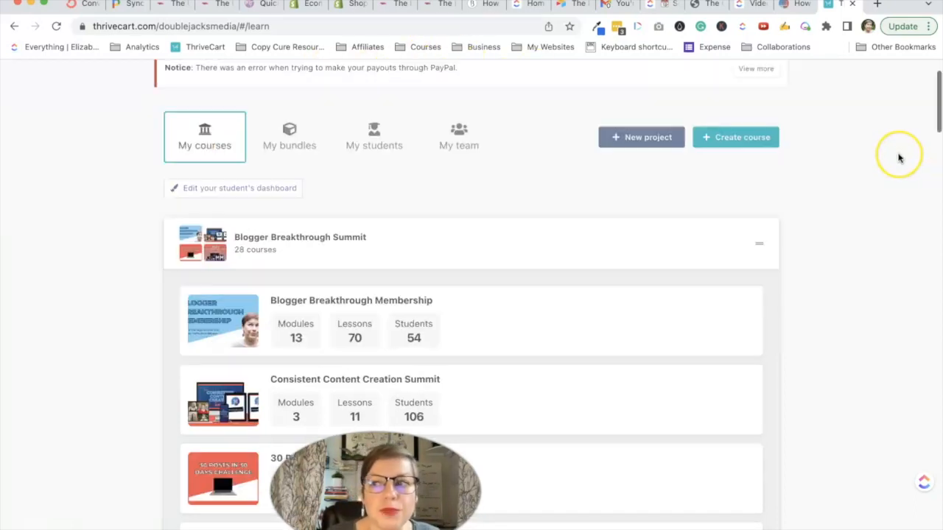
scroll(892, 158, "up", 3)
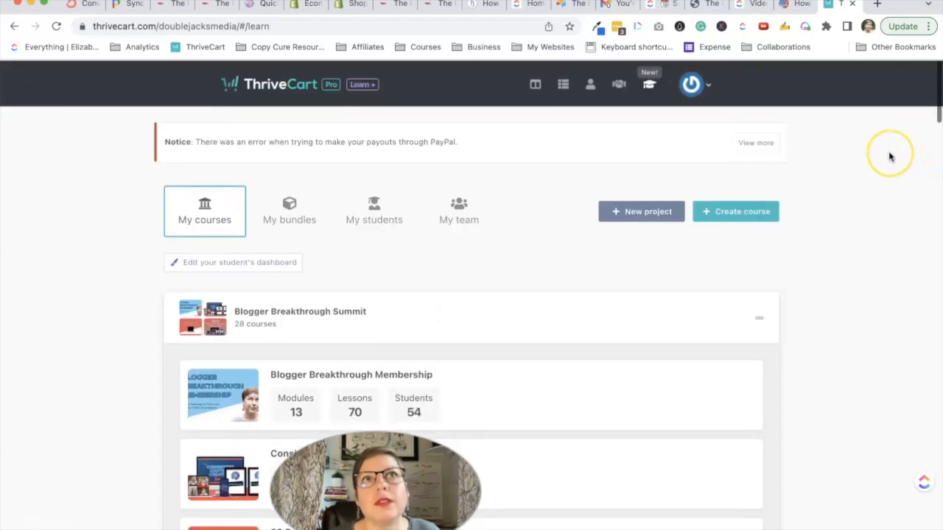
scroll(889, 157, "down", 2)
left_click(888, 158)
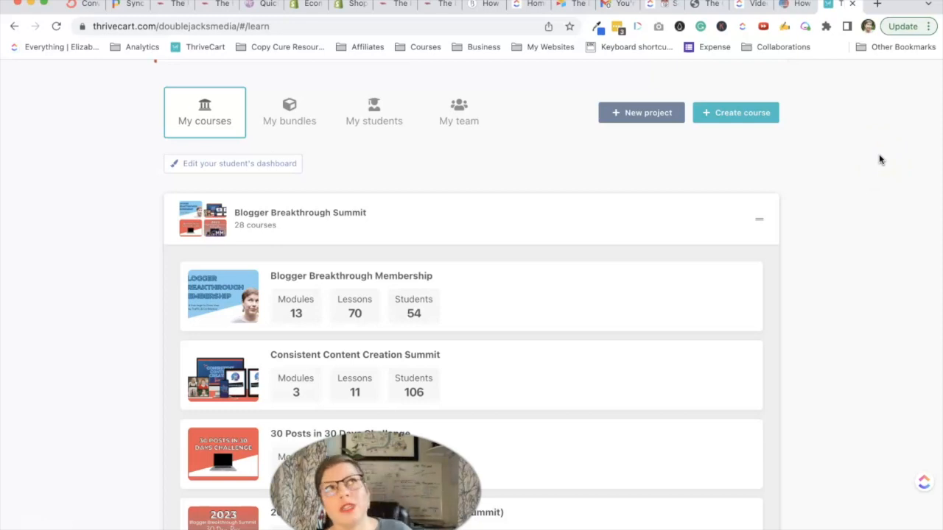
scroll(880, 159, "up", 3)
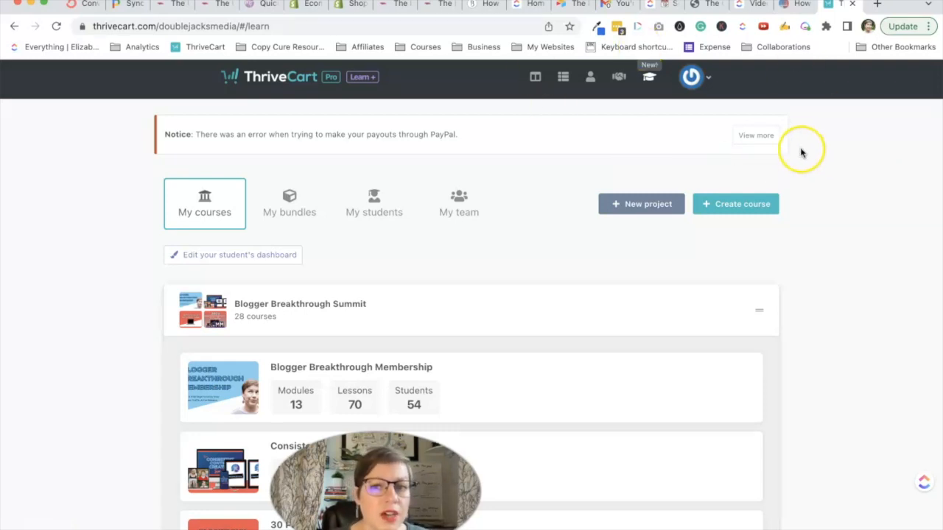
scroll(801, 148, "down", 3)
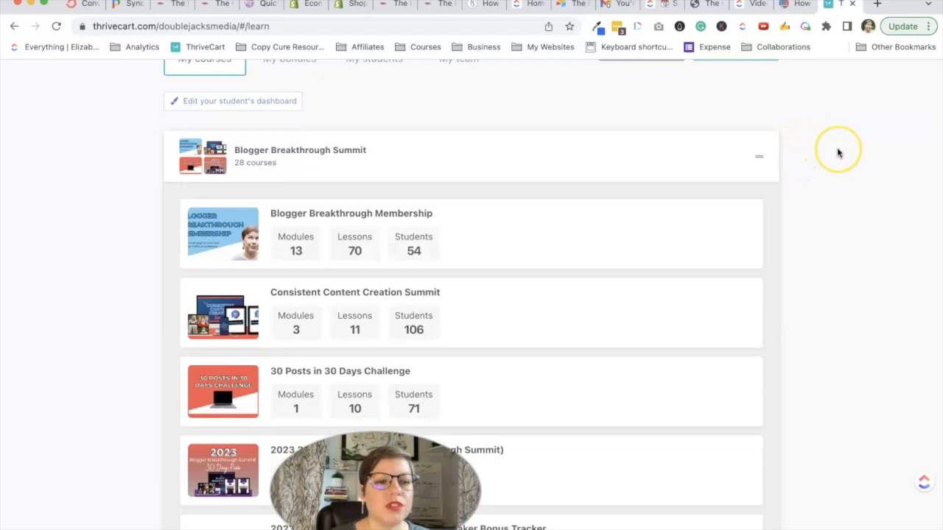
Check the additional options offered for the Blogger Breakthrough Membership course
scroll(837, 152, "down", 2)
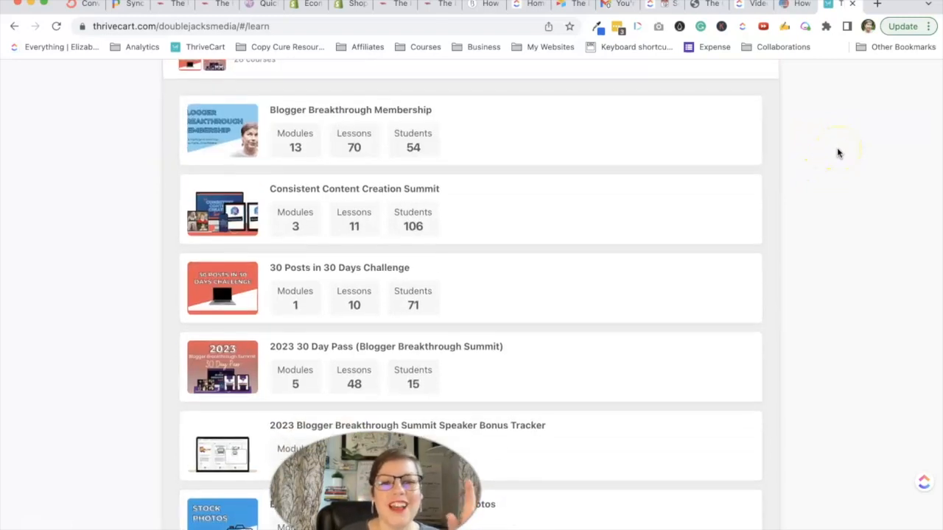
scroll(837, 152, "up", 2)
scroll(837, 152, "down", 3)
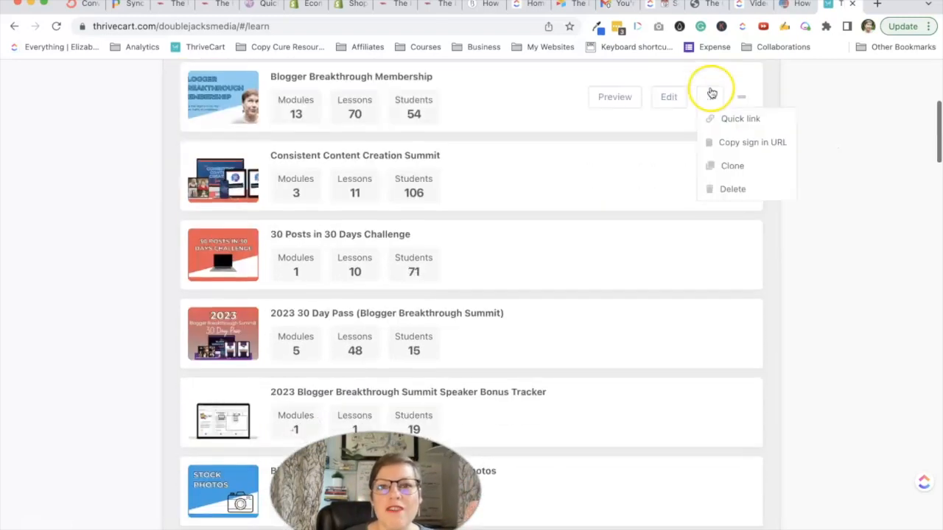
Collapse the Blogger Breakthrough Summit project and review the list of course projects
scroll(751, 96, "up", 2)
left_click(601, 107)
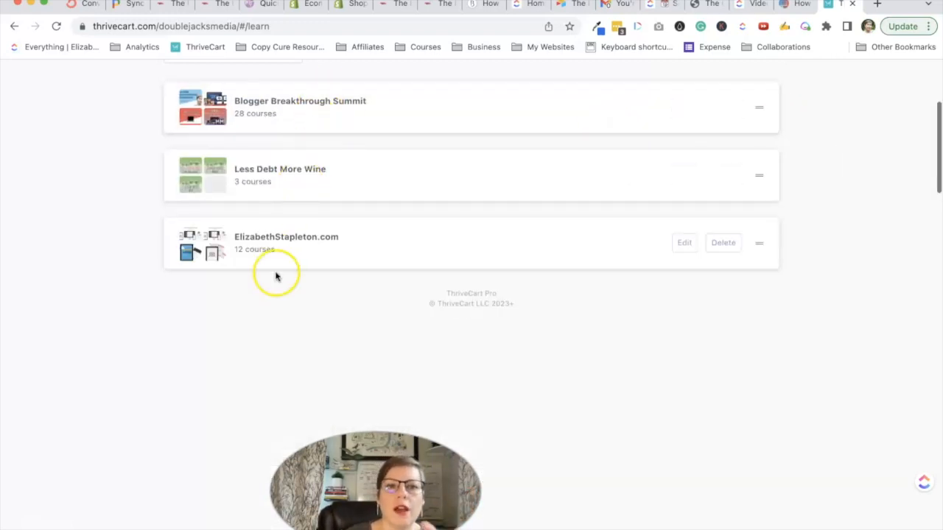
scroll(280, 252, "up", 3)
scroll(280, 252, "up", 3)
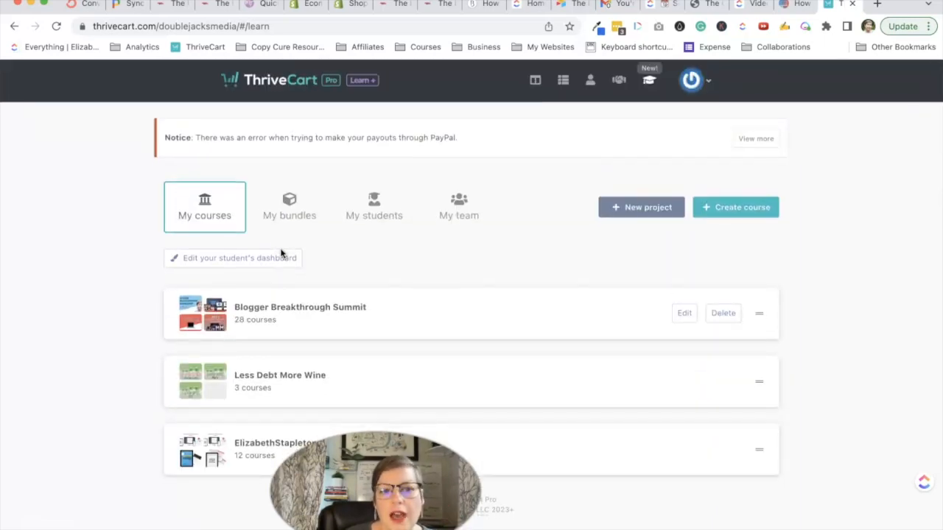
Expand the last project in the course list and look through its courses
scroll(280, 252, "down", 3)
scroll(281, 252, "down", 5)
left_click(317, 242)
scroll(317, 243, "up", 3)
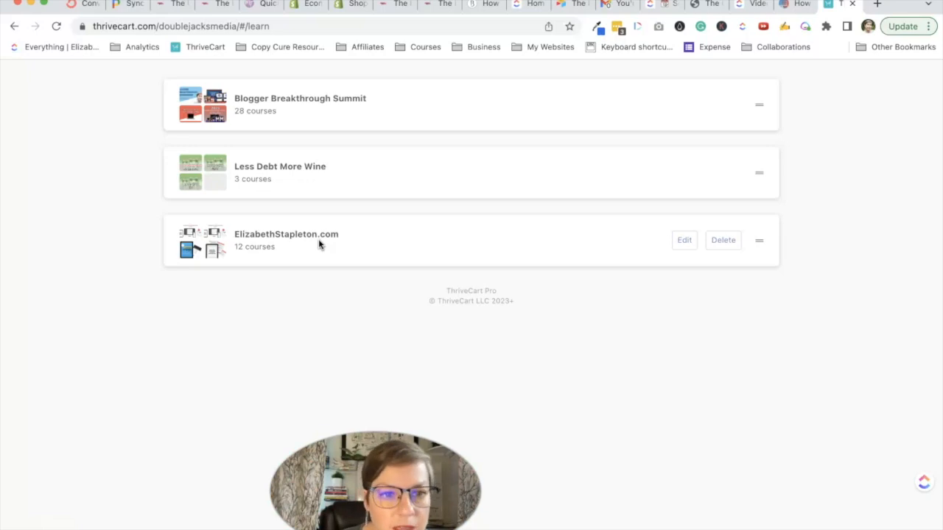
left_click(318, 239)
scroll(309, 236, "down", 15)
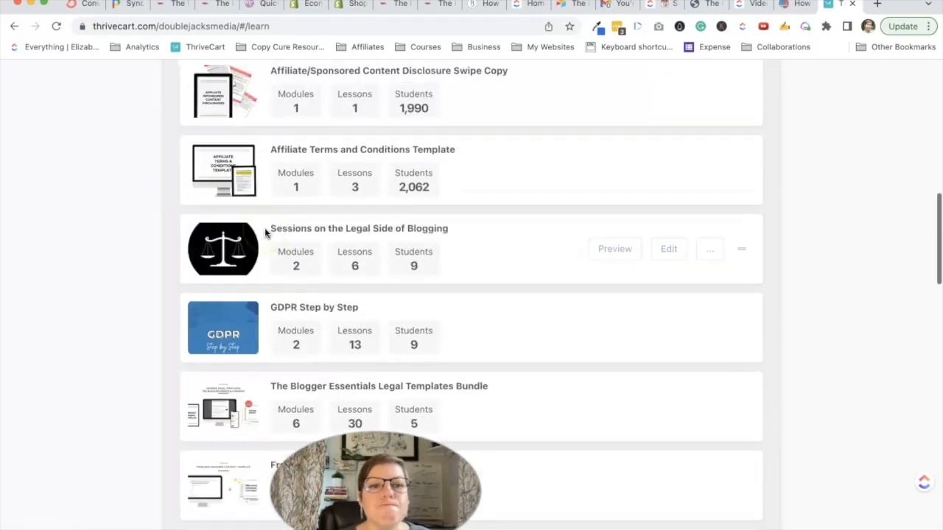
scroll(264, 229, "down", 2)
Check the additional options offered for the GDPR Step by Step course
scroll(265, 229, "up", 9)
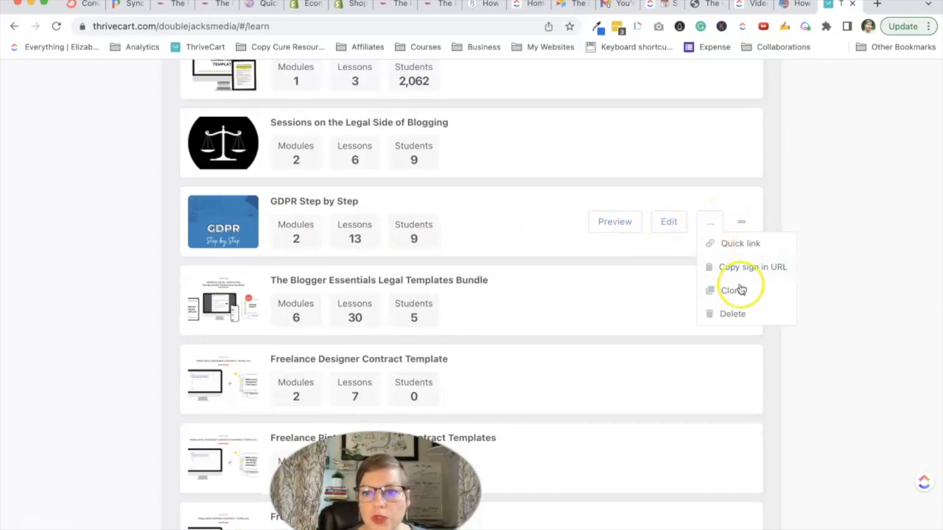
scroll(306, 223, "down", 3)
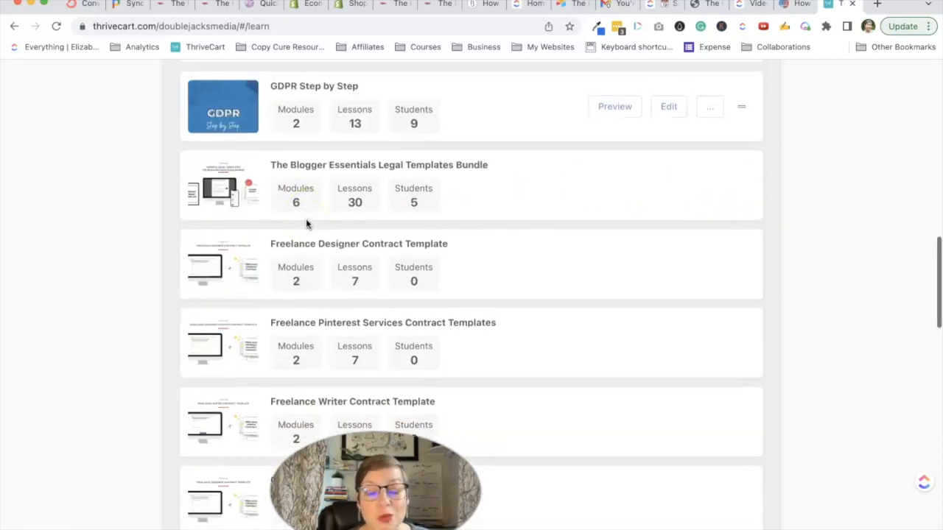
scroll(307, 224, "up", 2)
scroll(306, 223, "up", 12)
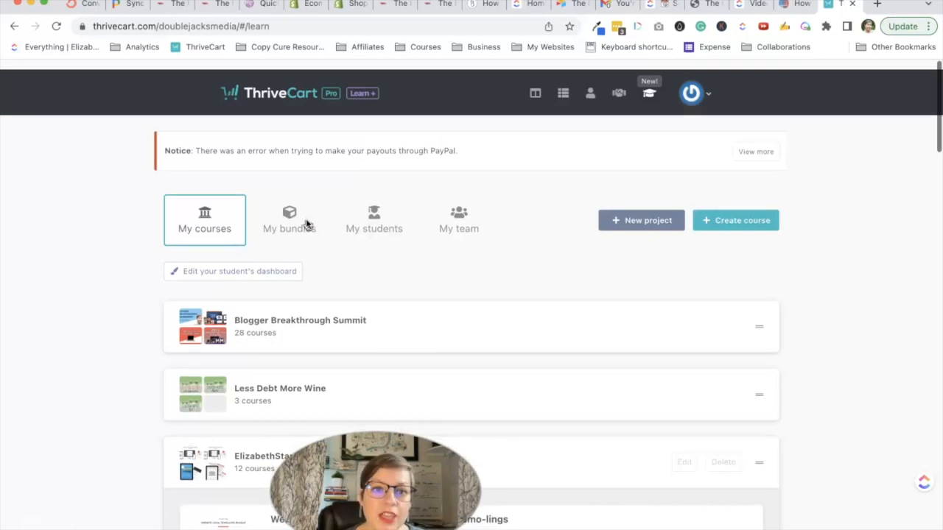
Show the course bundles and examine which courses each bundle contains
left_click(290, 216)
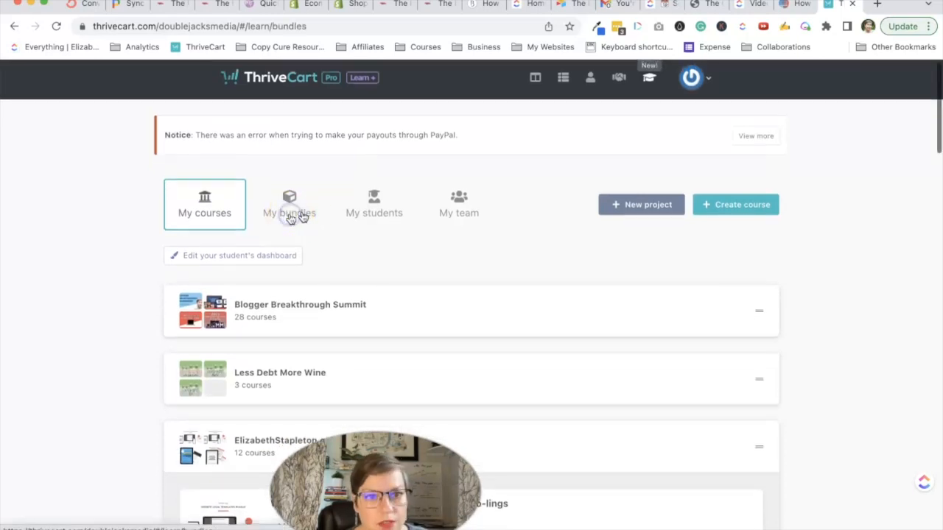
scroll(331, 211, "down", 3)
scroll(310, 201, "up", 1)
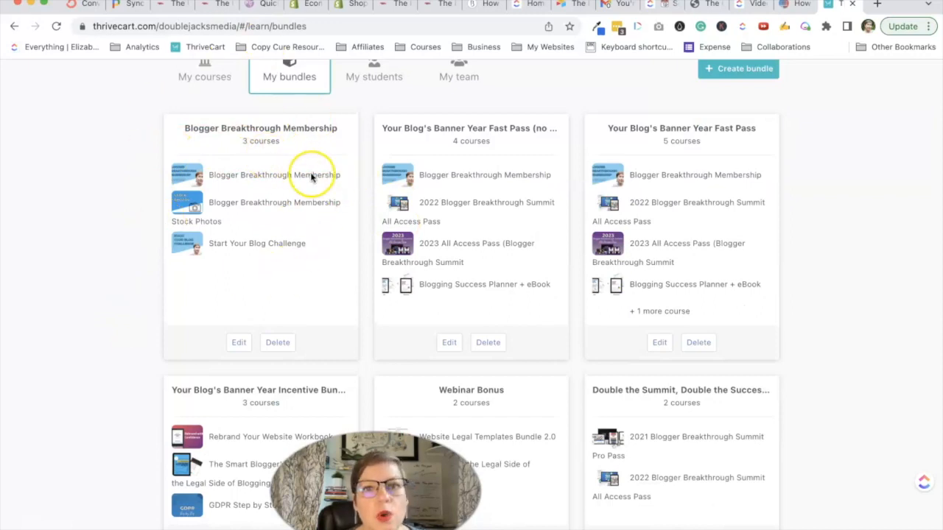
scroll(308, 187, "down", 5)
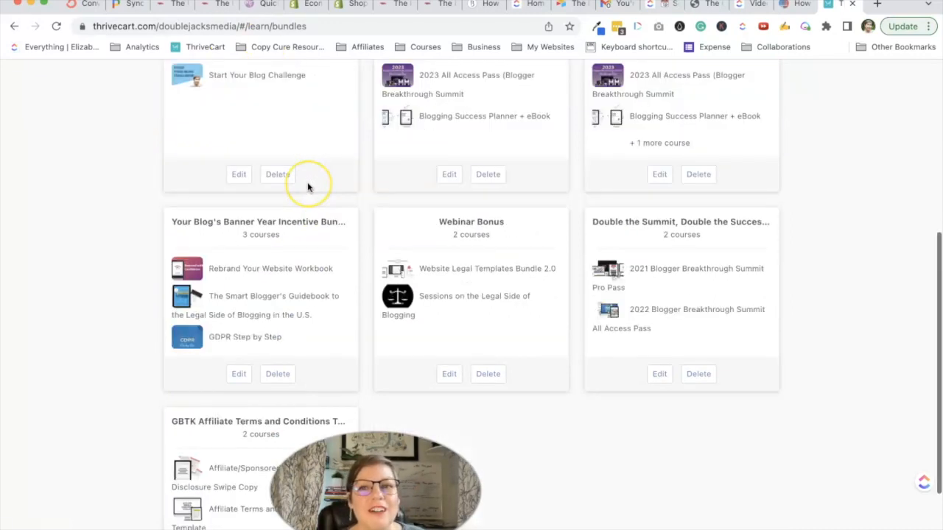
scroll(308, 186, "up", 8)
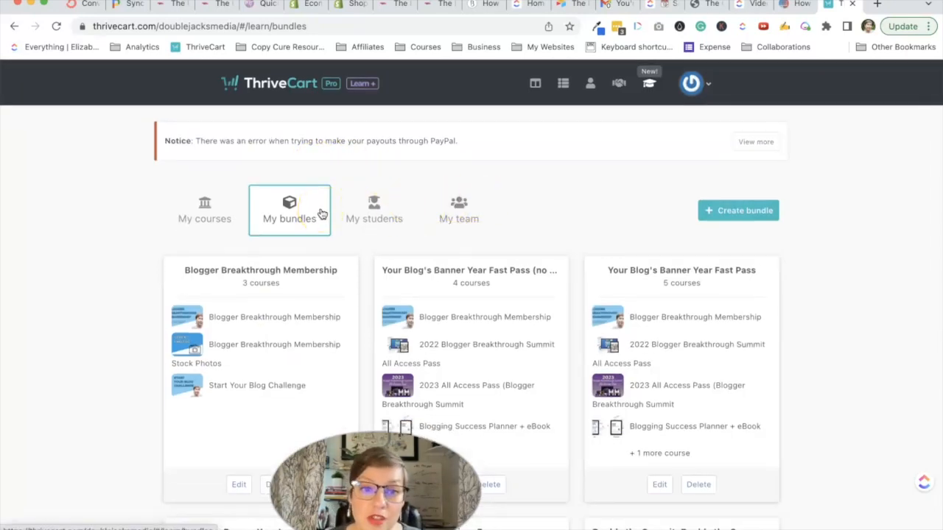
Return to the course list and look over the first Blogger Breakthrough Summit courses
left_click(195, 217)
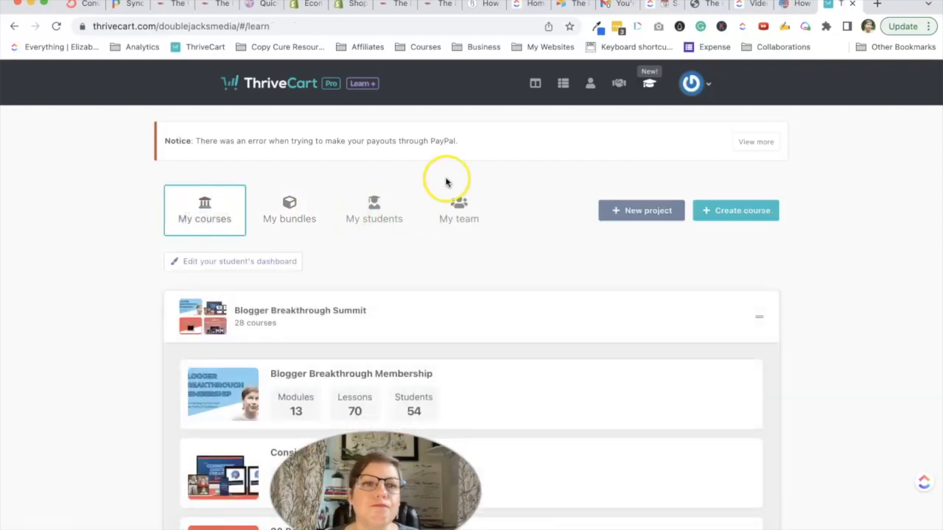
scroll(291, 199, "down", 6)
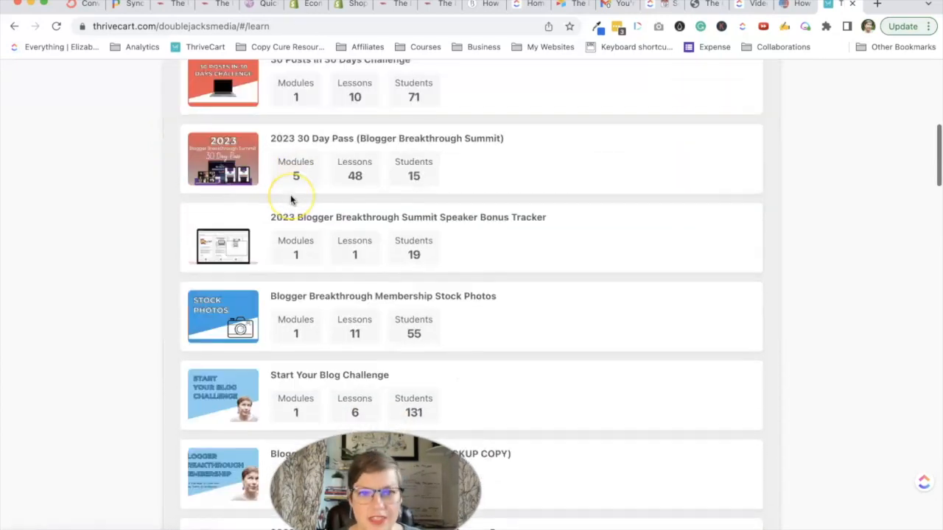
scroll(290, 200, "down", 1)
scroll(290, 200, "up", 6)
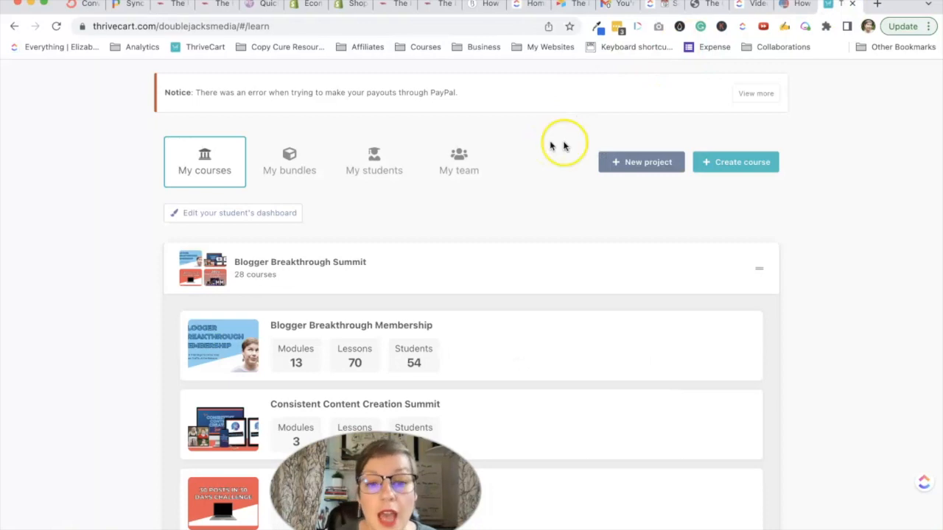
Open the 2023 All Access Pass course in the editor to examine its instant and dripped content release options, and close it without changes
scroll(499, 304, "down", 2)
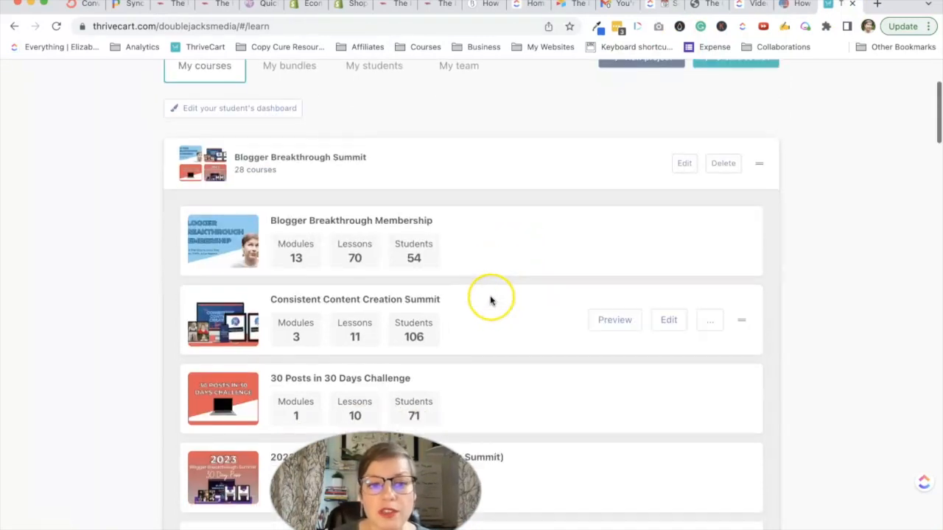
scroll(515, 302, "down", 2)
scroll(647, 342, "down", 1)
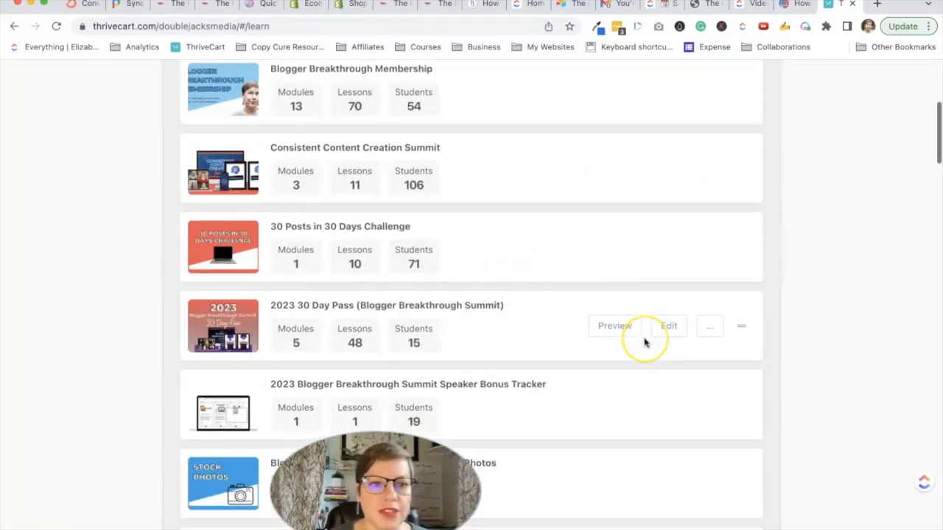
scroll(644, 342, "down", 3)
scroll(646, 343, "down", 3)
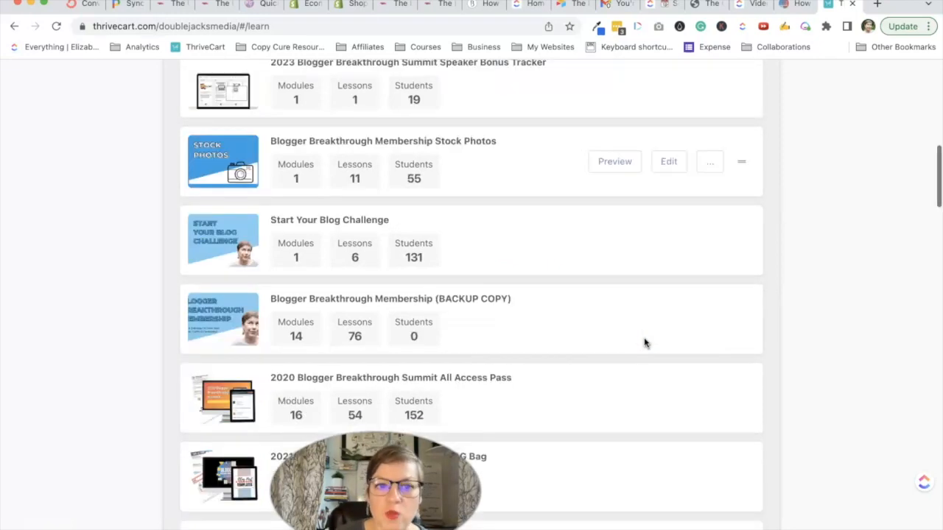
scroll(644, 342, "down", 10)
scroll(644, 342, "down", 8)
left_click(666, 329)
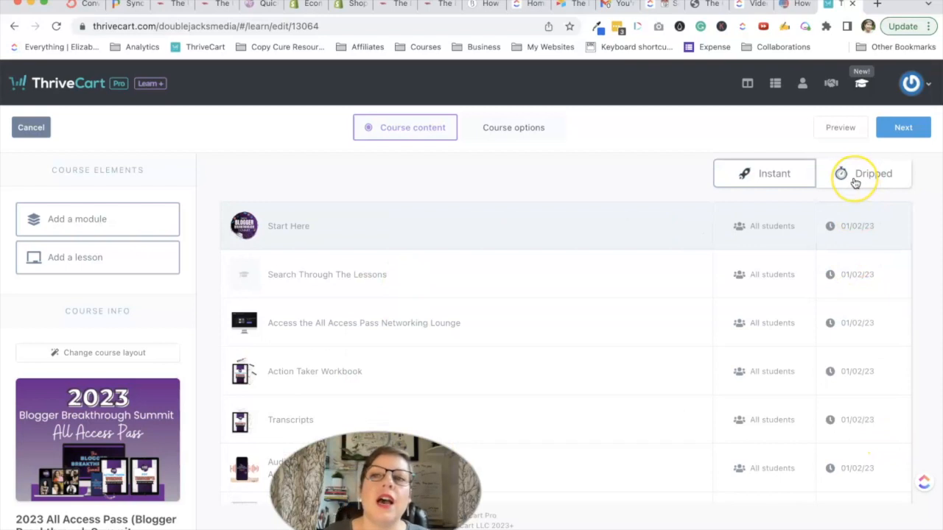
scroll(855, 184, "down", 1)
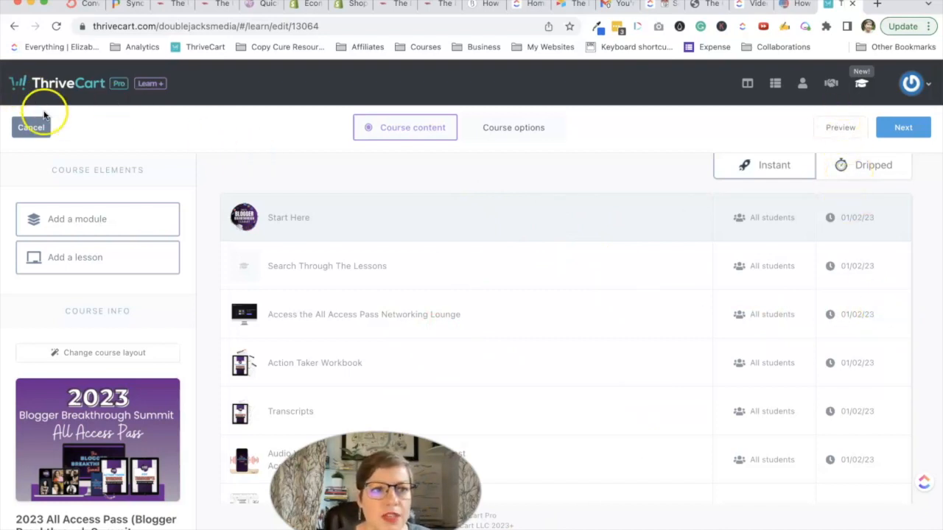
left_click(40, 137)
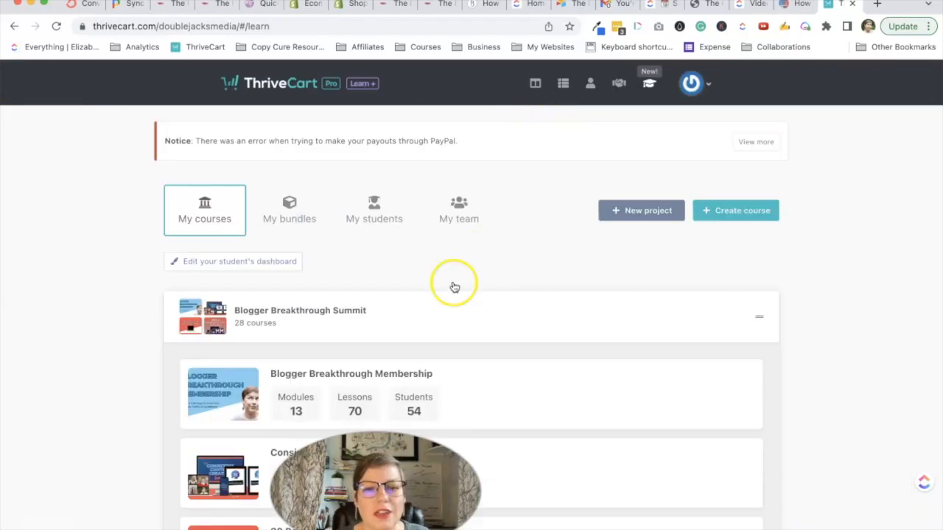
Open the 2020 Blogger Breakthrough Summit All Access Pass course for editing
scroll(458, 412, "down", 10)
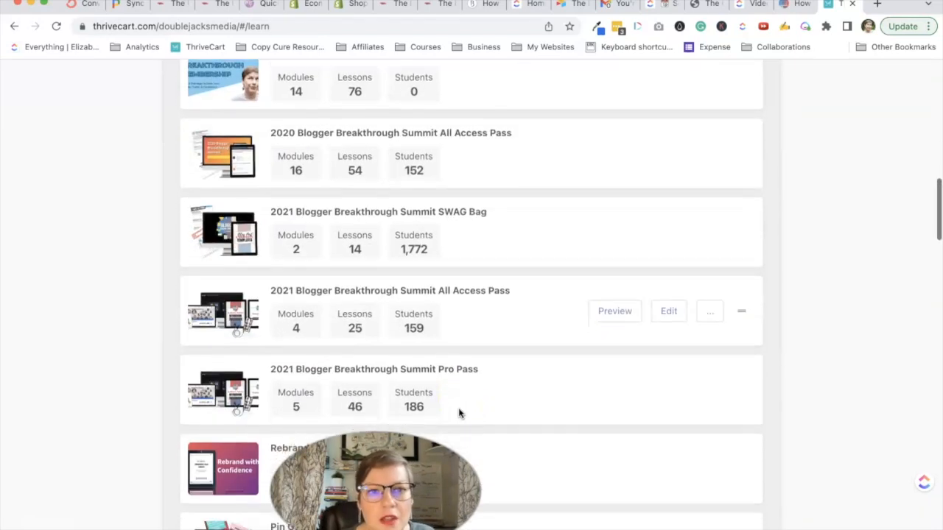
scroll(667, 106, "down", 1)
left_click(667, 103)
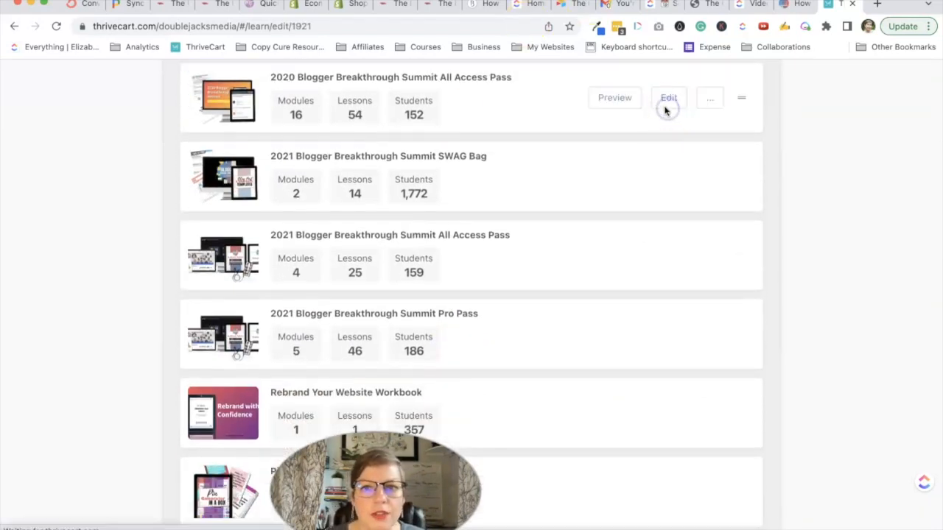
Examine the course-wide dripped delivery options by time period, day of the month, calendar date and trial or rebill, and cancel without saving
left_click(852, 181)
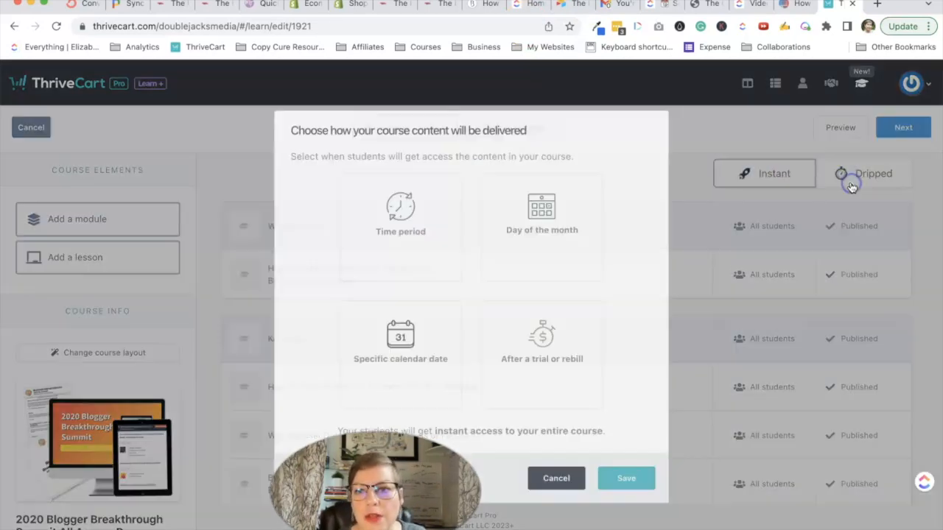
left_click(396, 203)
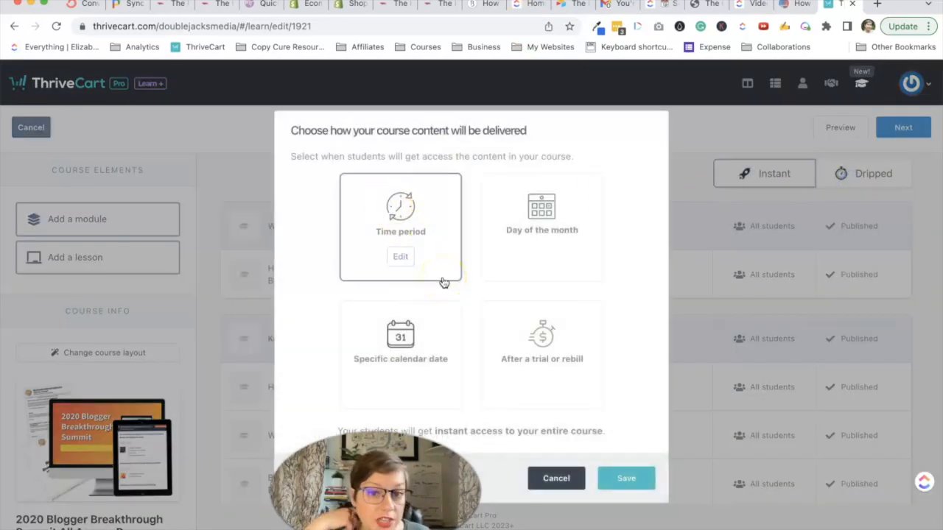
left_click(564, 244)
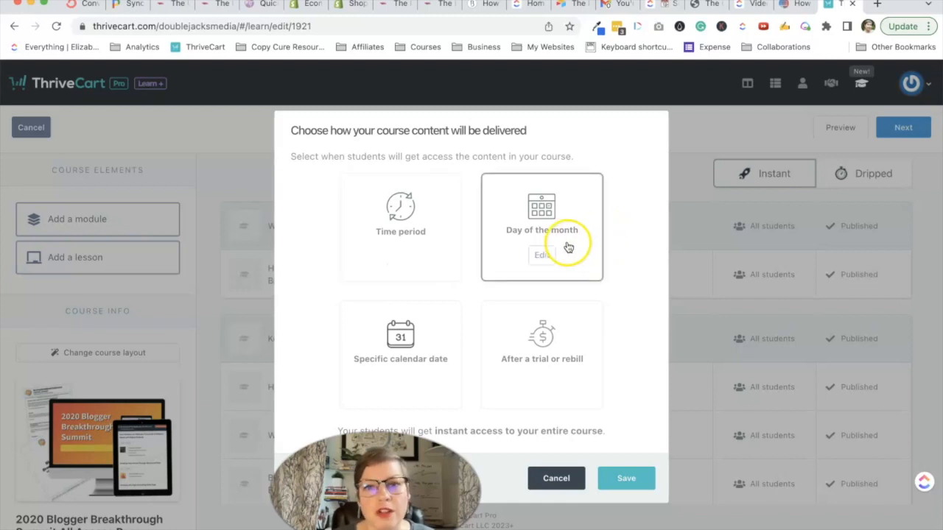
left_click(414, 315)
left_click(509, 329)
left_click(432, 332)
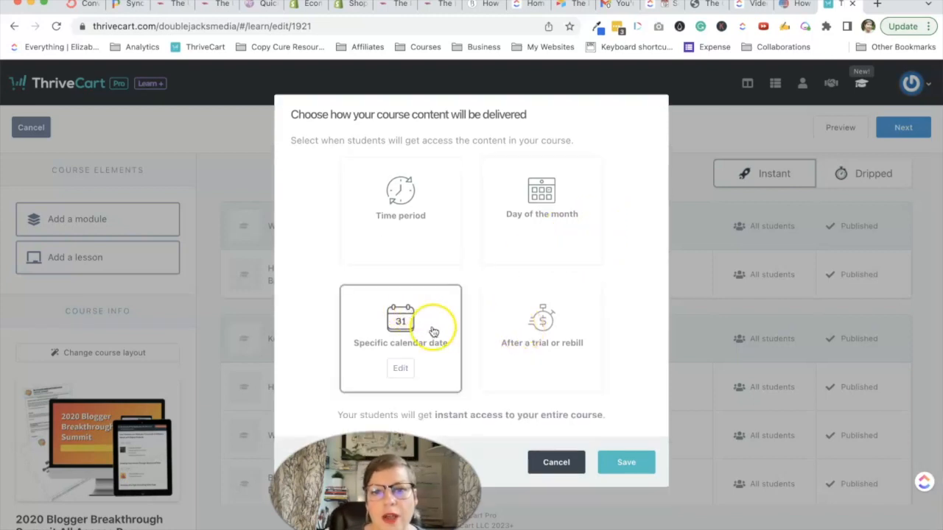
left_click(555, 463)
Look through the course's modules and lessons to examine how the 2020 summit content is organised
scroll(316, 419, "down", 10)
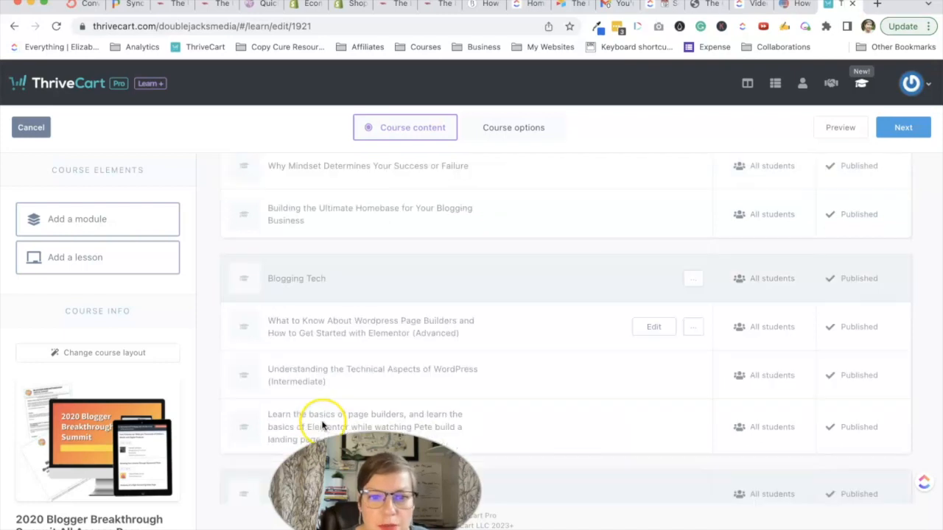
scroll(336, 405, "down", 3)
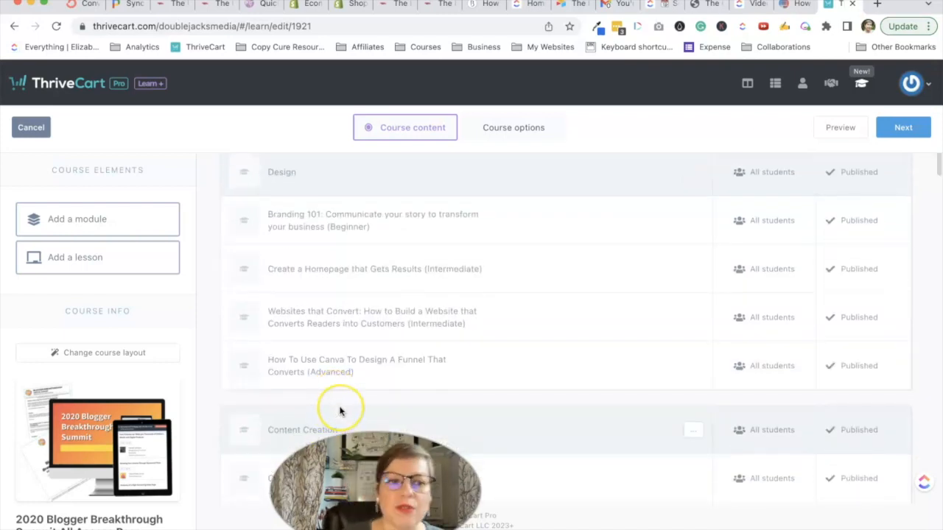
scroll(339, 409, "down", 3)
scroll(340, 411, "down", 1)
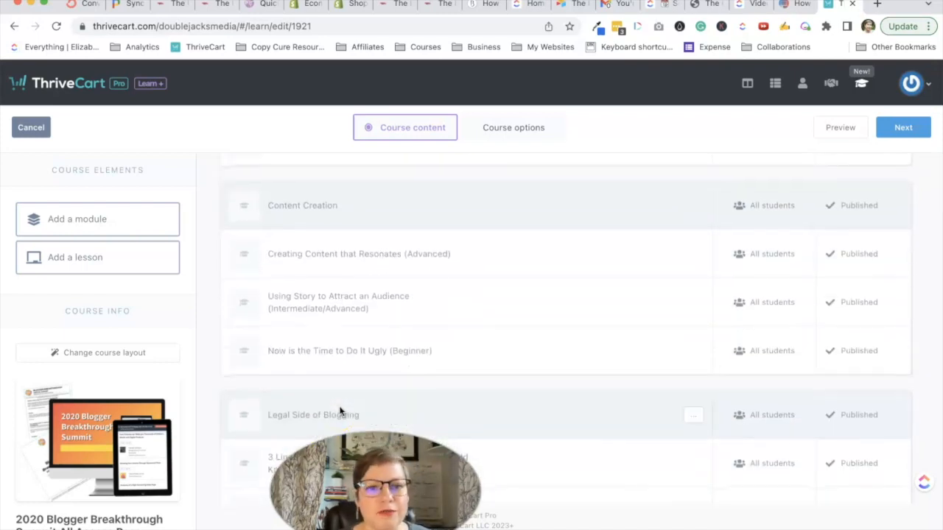
scroll(339, 411, "down", 8)
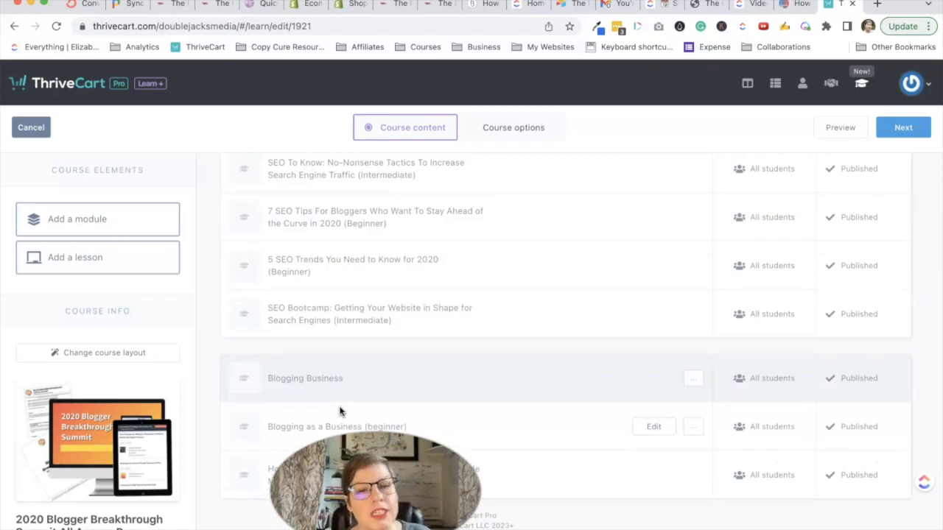
scroll(594, 421, "down", 10)
scroll(596, 422, "down", 10)
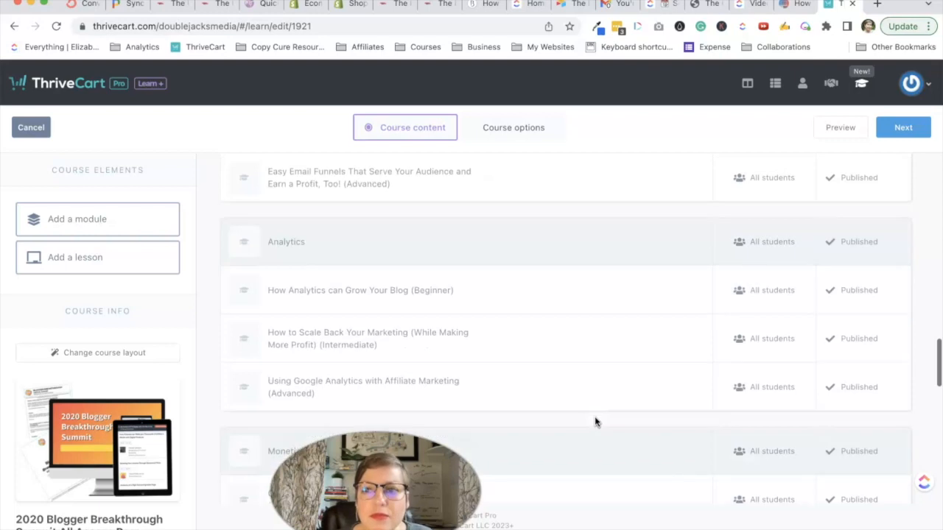
scroll(596, 422, "up", 20)
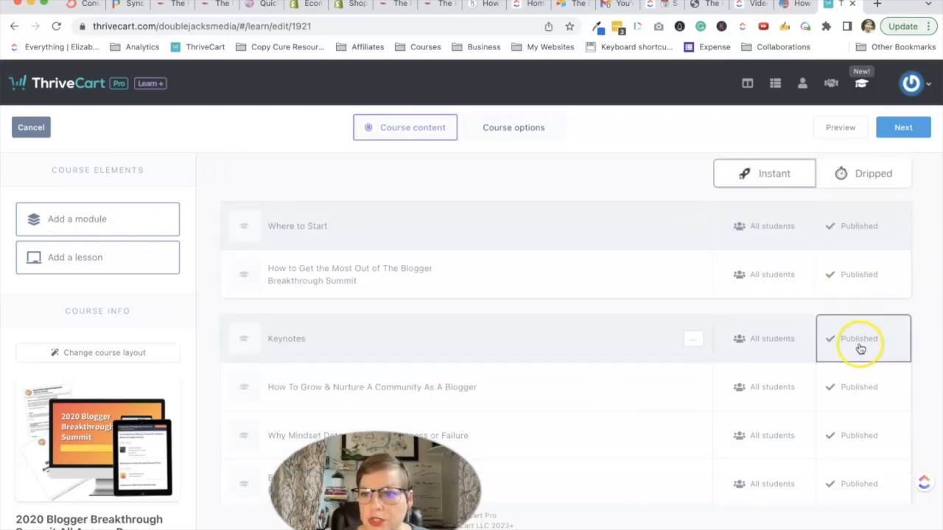
Examine the dripped access timing options for the How To Grow & Nurture A Community As A Blogger lesson, and cancel without changes
left_click(847, 390)
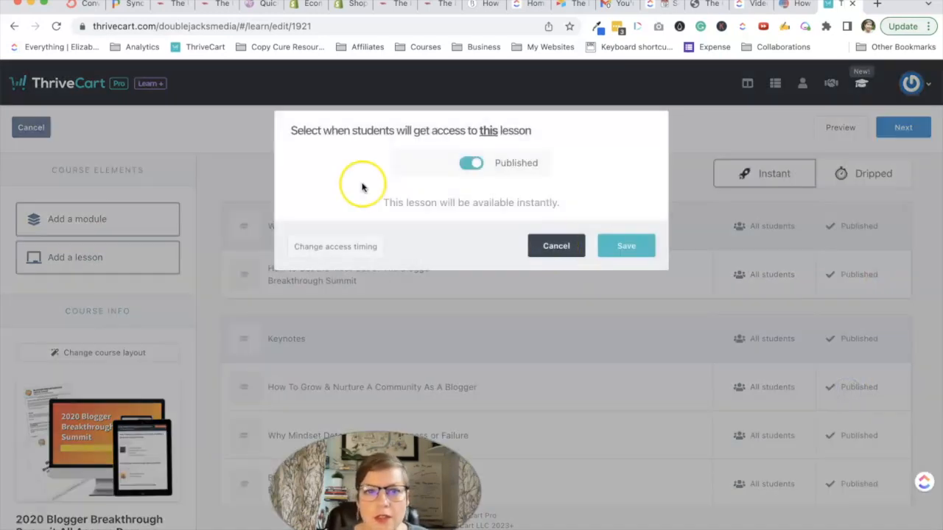
left_click(338, 254)
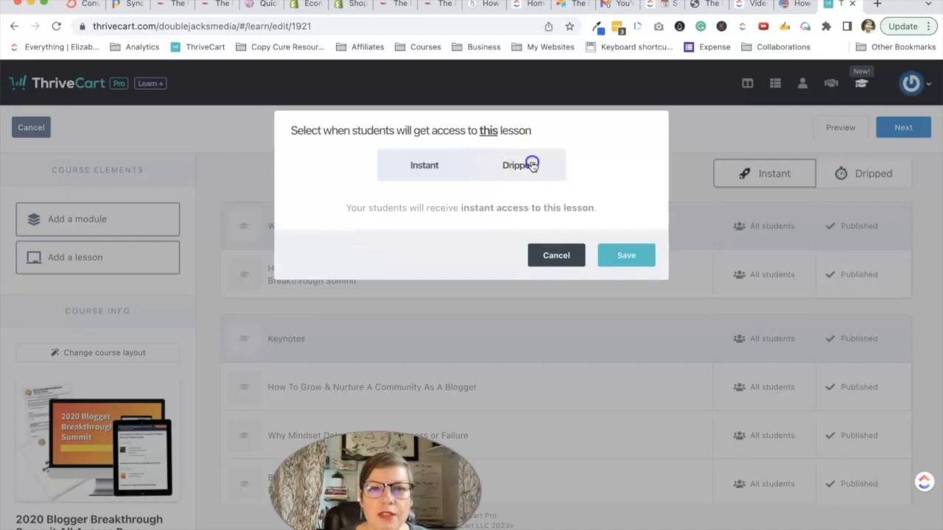
left_click(531, 165)
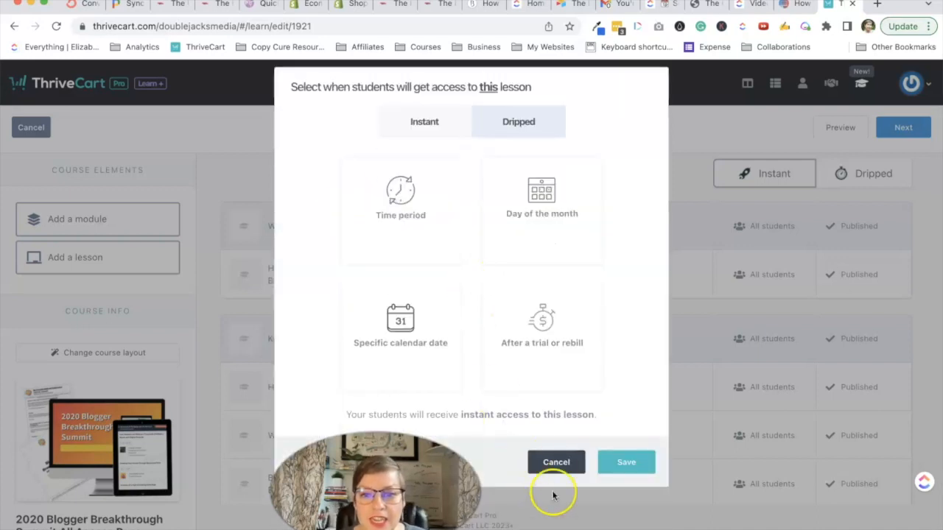
left_click(554, 462)
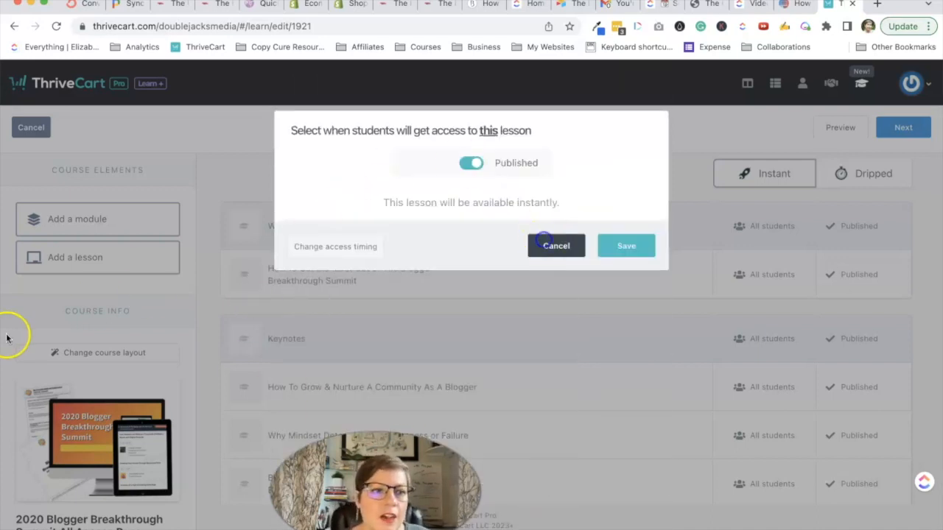
Start an advanced sequence rule that triggers when a student completes the Email Marketing module
scroll(29, 332, "down", 5)
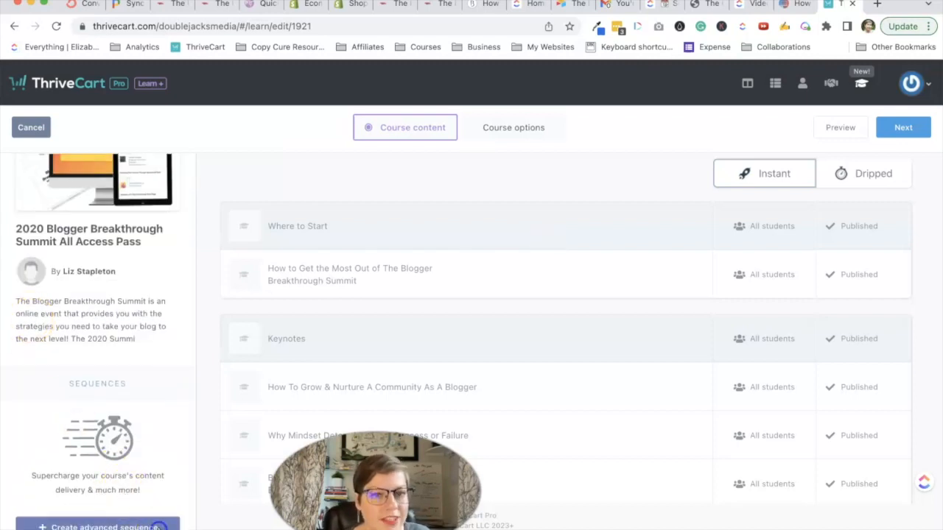
left_click(156, 527)
left_click(437, 249)
left_click(417, 233)
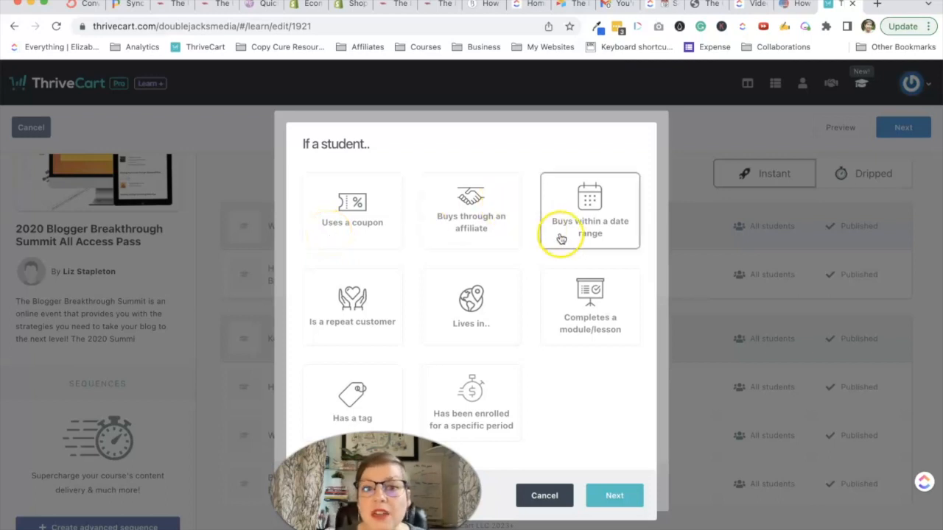
left_click(598, 316)
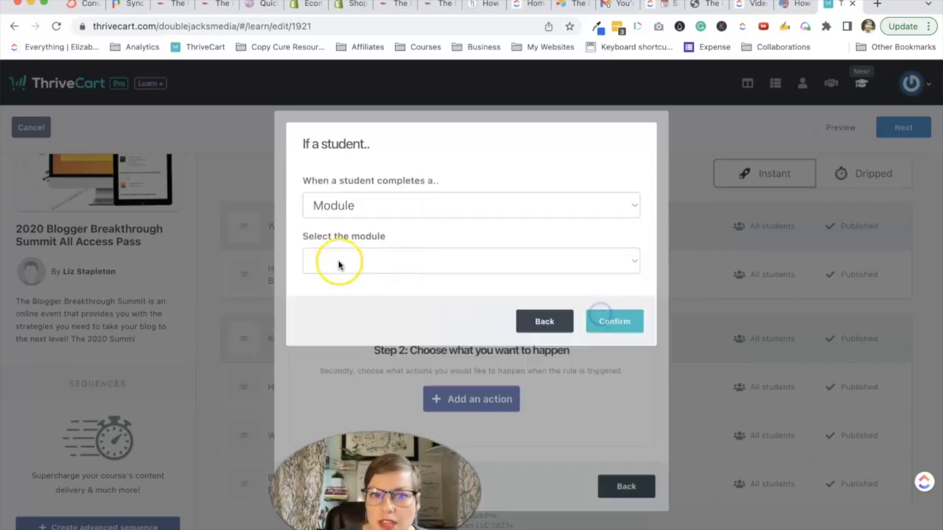
left_click(336, 263)
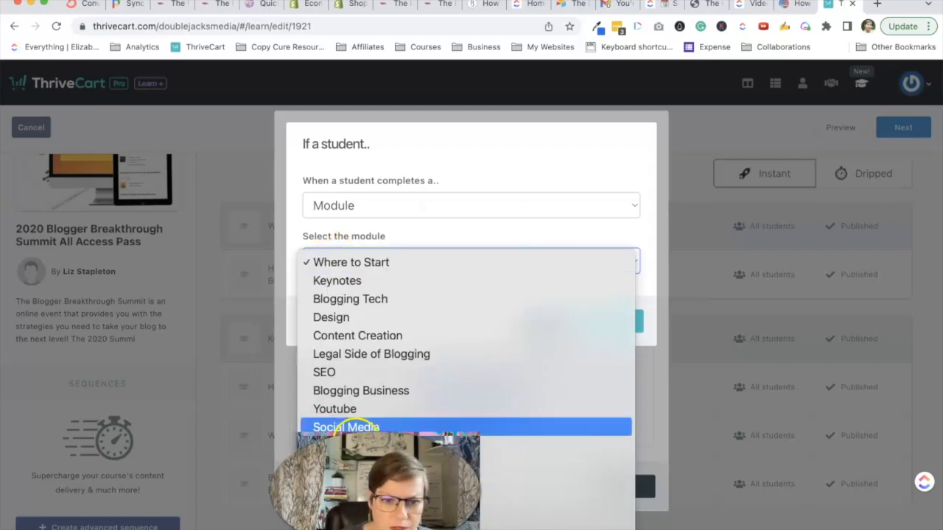
left_click(431, 445)
left_click(614, 321)
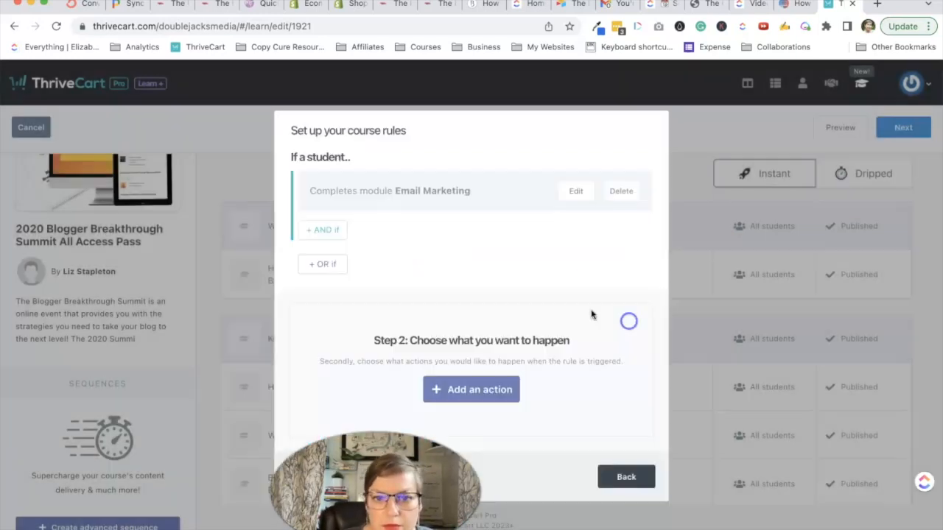
Examine the actions available for the course rule, including the award settings, and back out without adding one
left_click(452, 391)
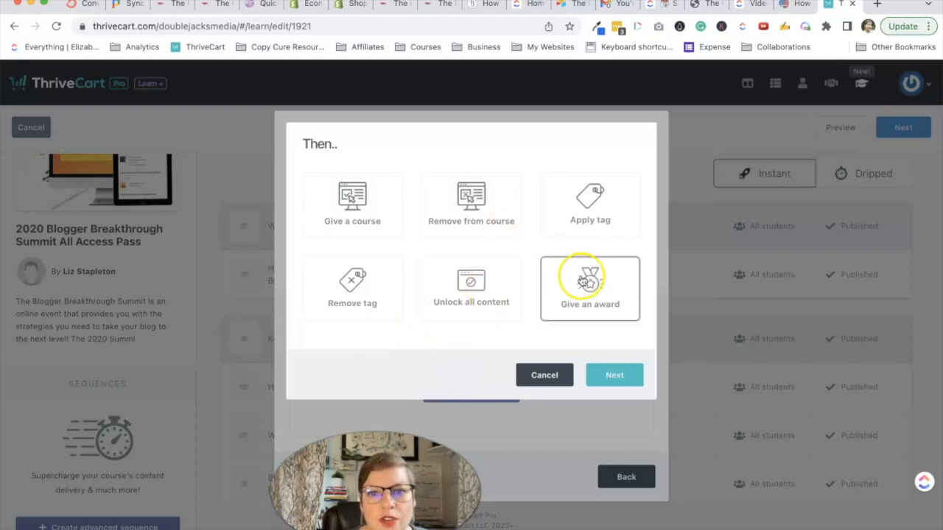
left_click(581, 279)
scroll(414, 308, "down", 1)
scroll(414, 309, "up", 1)
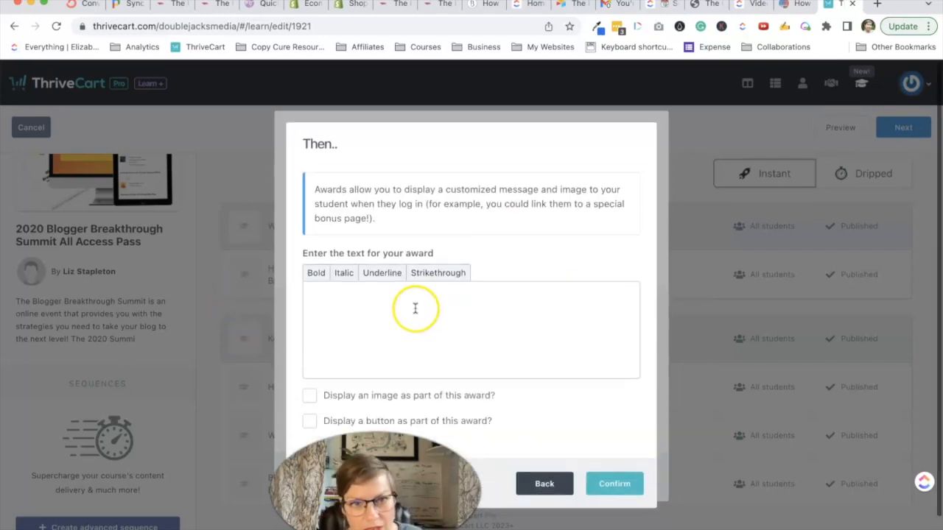
left_click(544, 483)
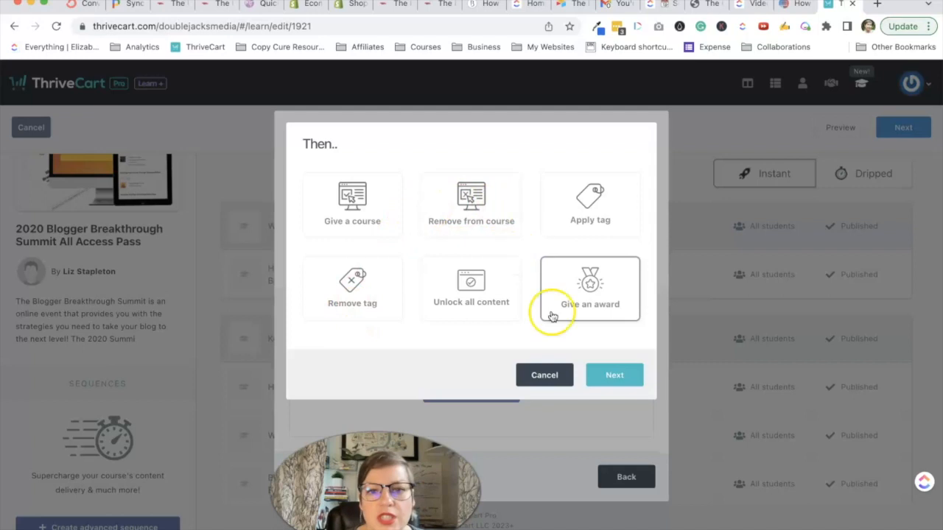
left_click(545, 376)
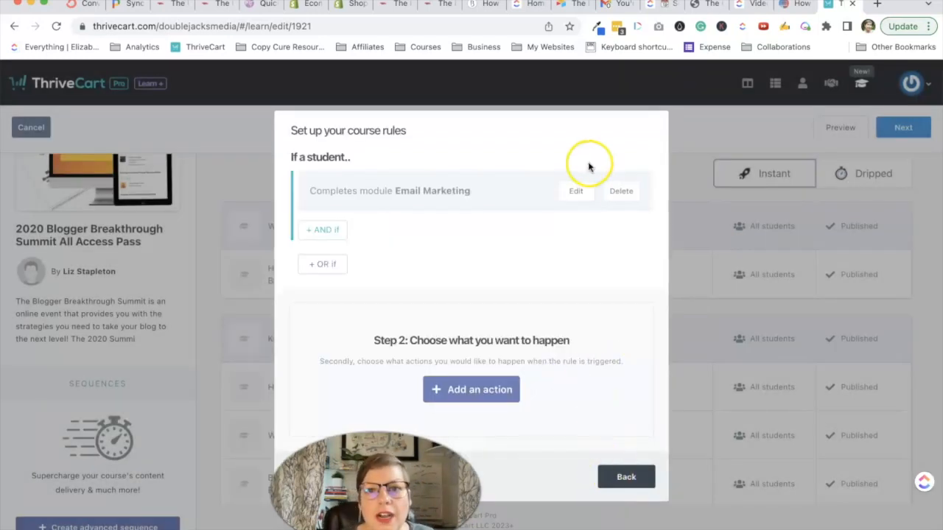
Delete the Email Marketing completion condition and close the course rules setup without saving
left_click(620, 191)
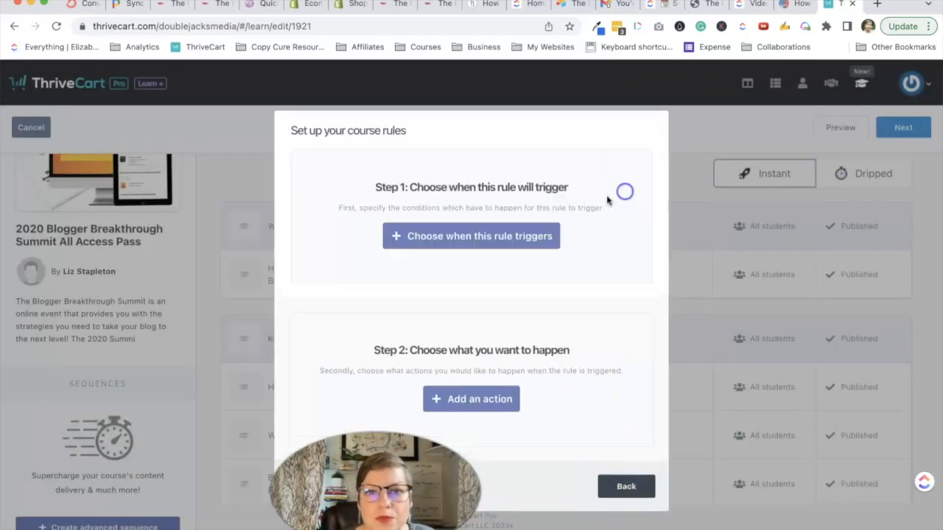
left_click(626, 488)
left_click(551, 332)
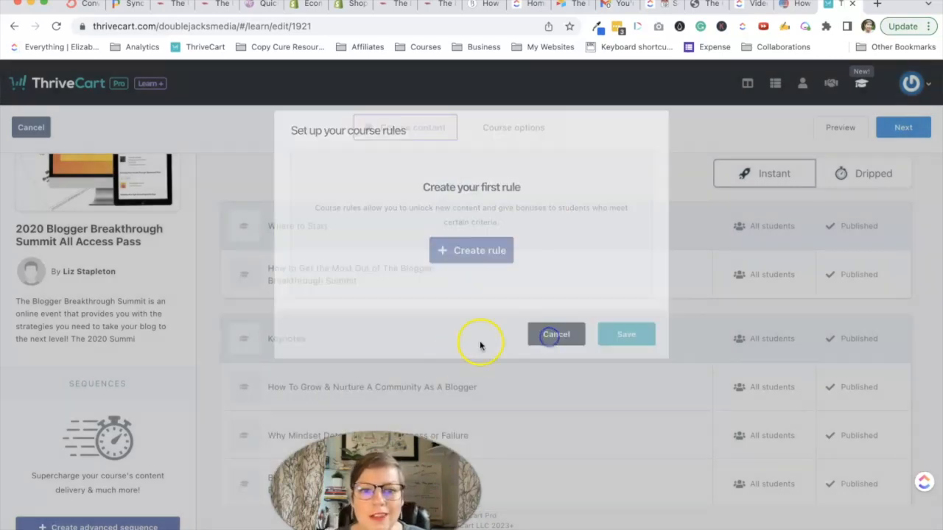
Look over the course's modules down to the bonuses and return to the course list without saving changes
mouse_move(693, 275)
scroll(713, 302, "down", 20)
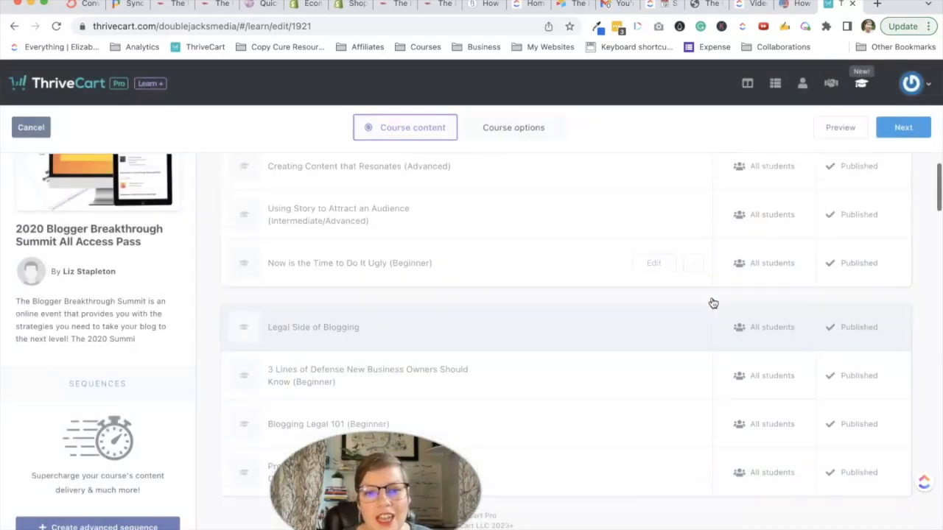
scroll(713, 303, "down", 5)
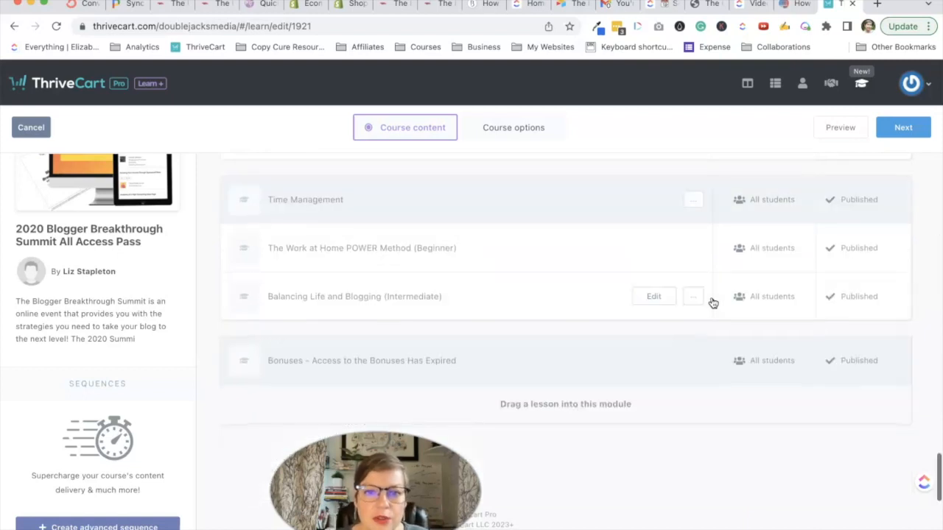
scroll(712, 303, "up", 20)
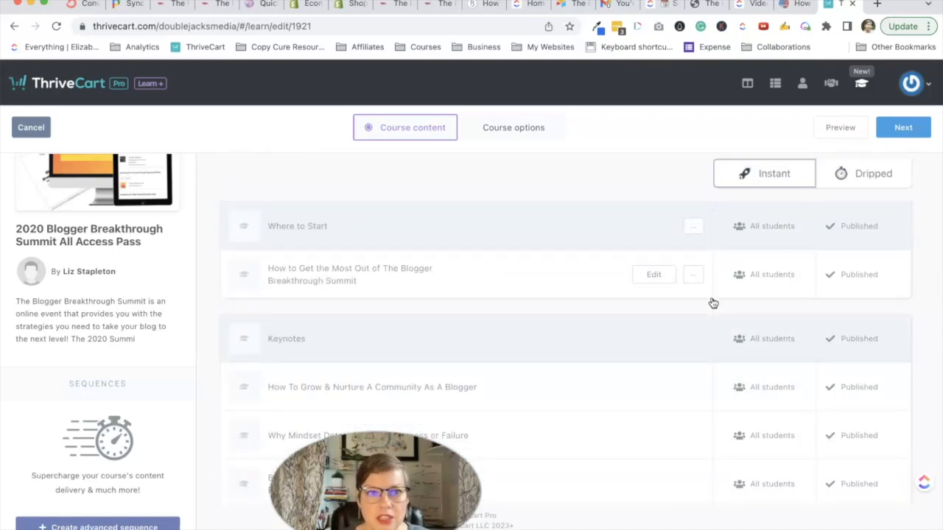
left_click(25, 130)
left_click(799, 5)
left_click(829, 3)
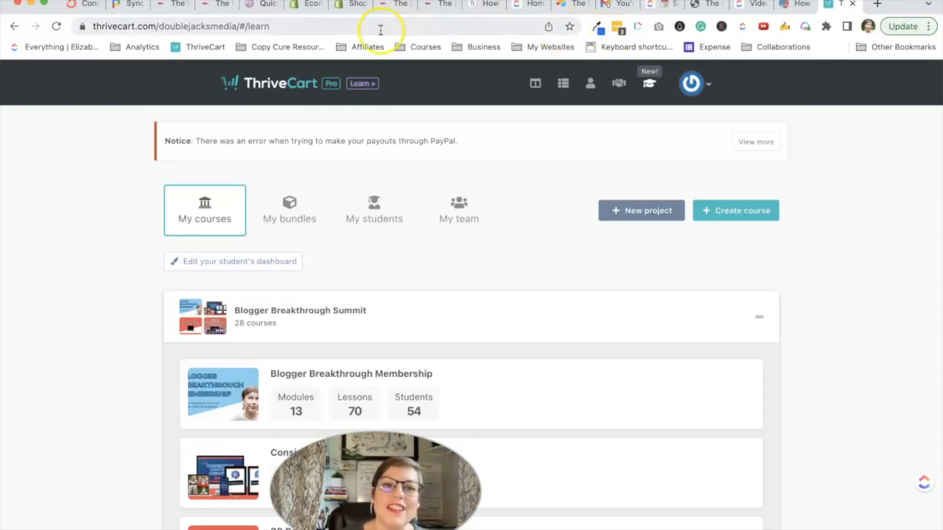
Open the Test course at the end of the Blogger Breakthrough Summit project for editing and show its modules
scroll(458, 172, "down", 4)
scroll(460, 171, "down", 9)
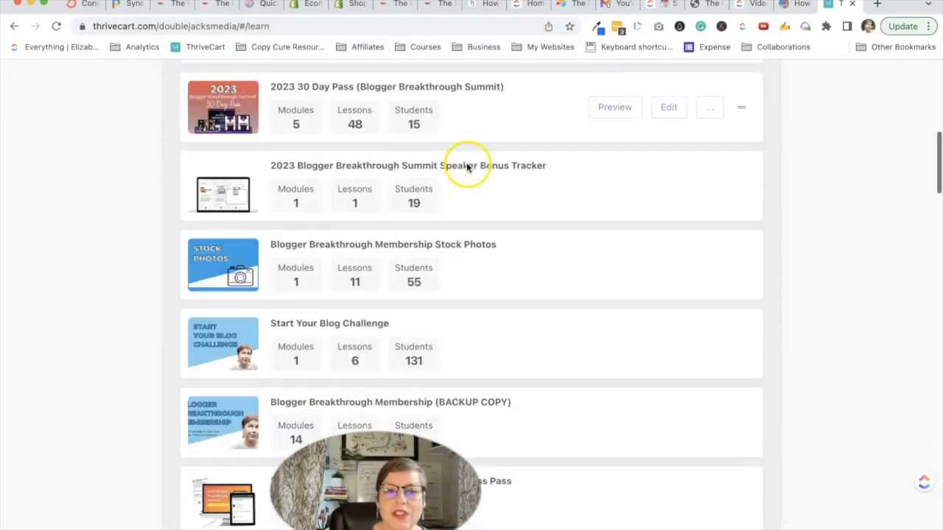
scroll(467, 167, "down", 6)
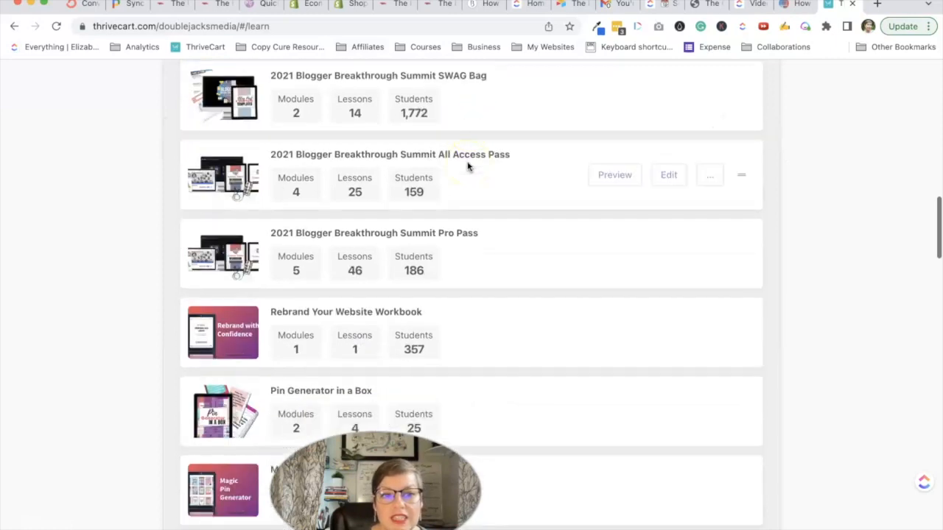
scroll(464, 160, "down", 5)
scroll(464, 160, "down", 6)
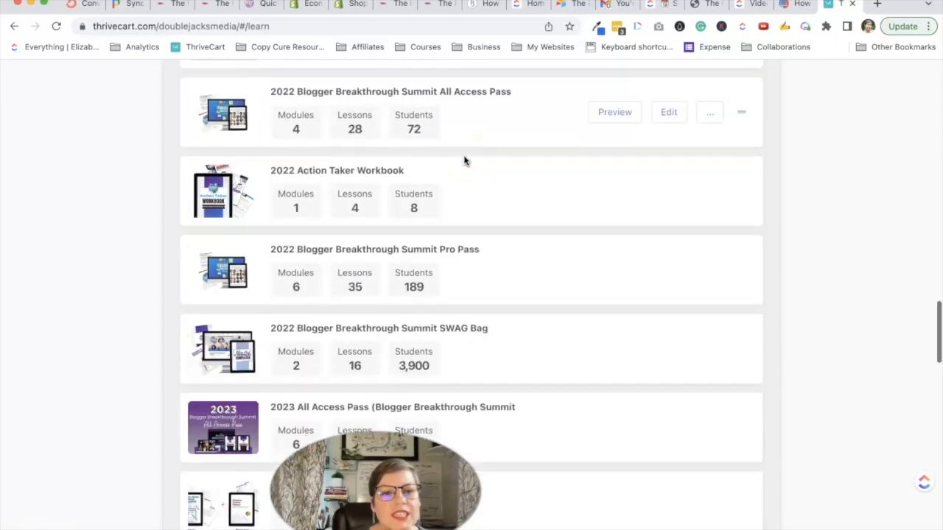
scroll(465, 159, "down", 4)
scroll(467, 158, "down", 4)
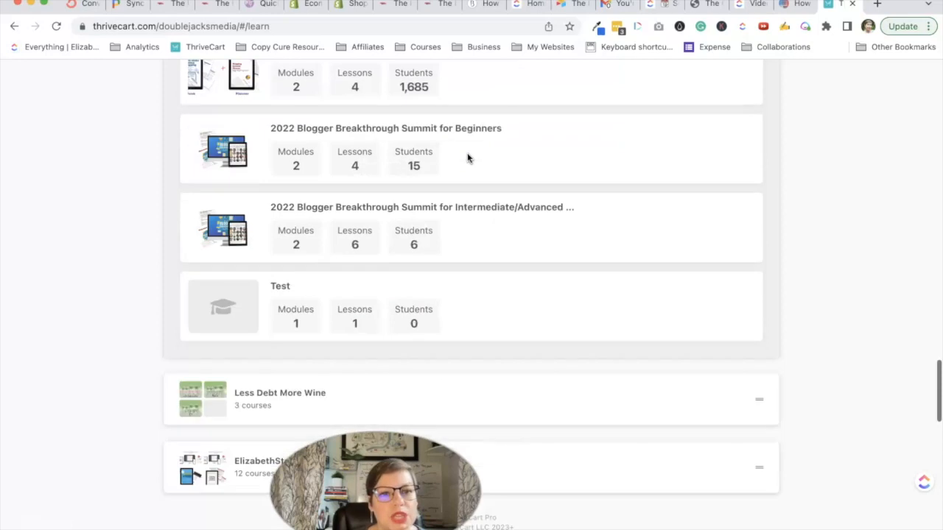
scroll(467, 158, "down", 2)
left_click(665, 234)
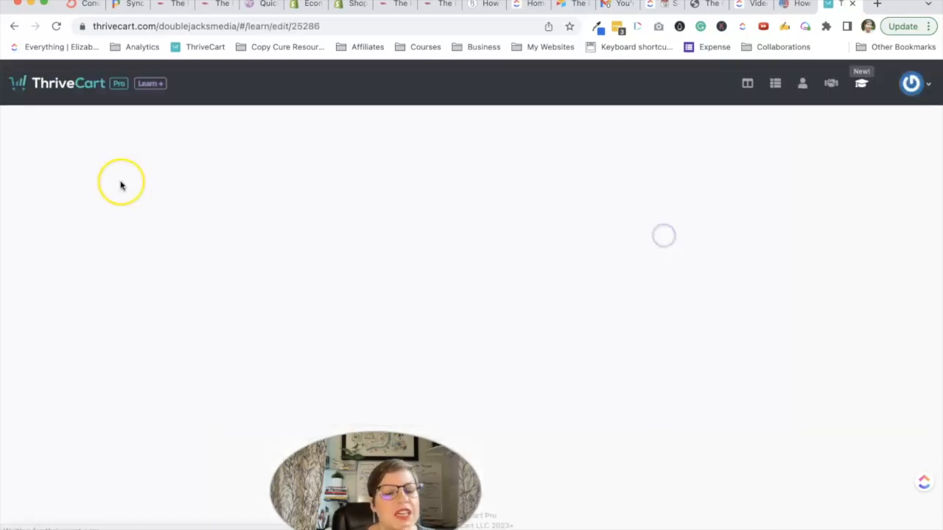
scroll(410, 258, "down", 2)
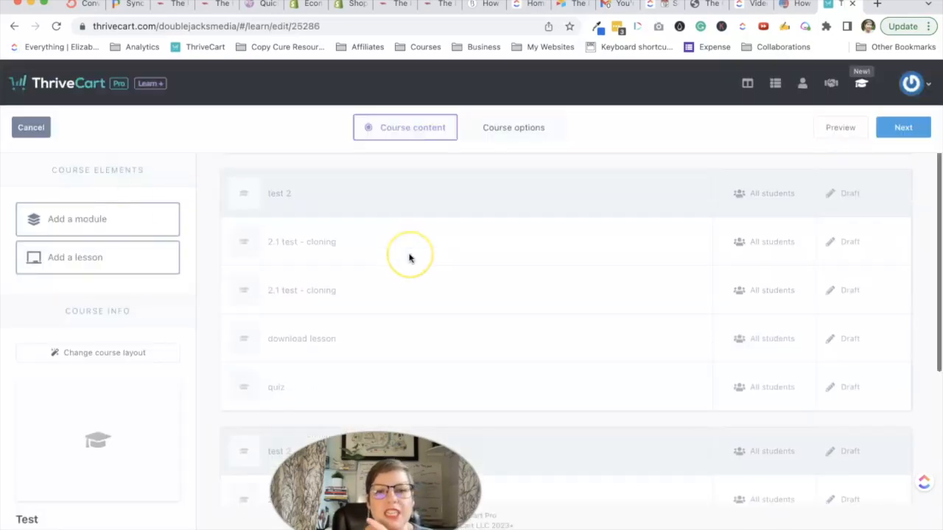
Create a blank Google Docs document in a new browser tab
scroll(410, 257, "down", 4)
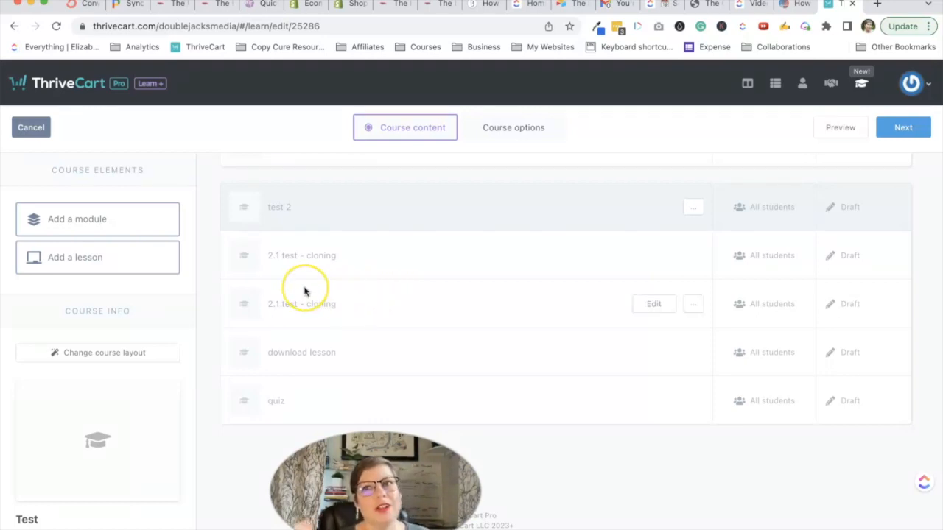
left_click(877, 3)
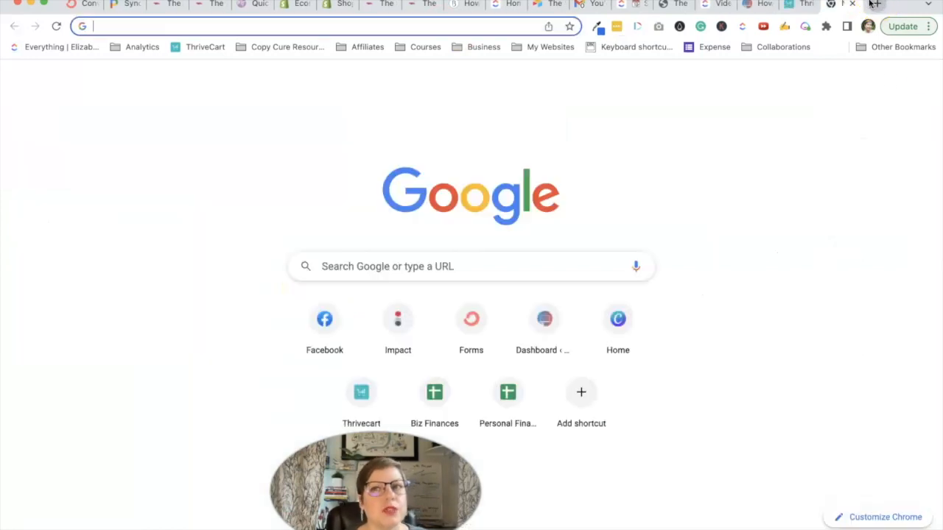
type("docs")
key("Return")
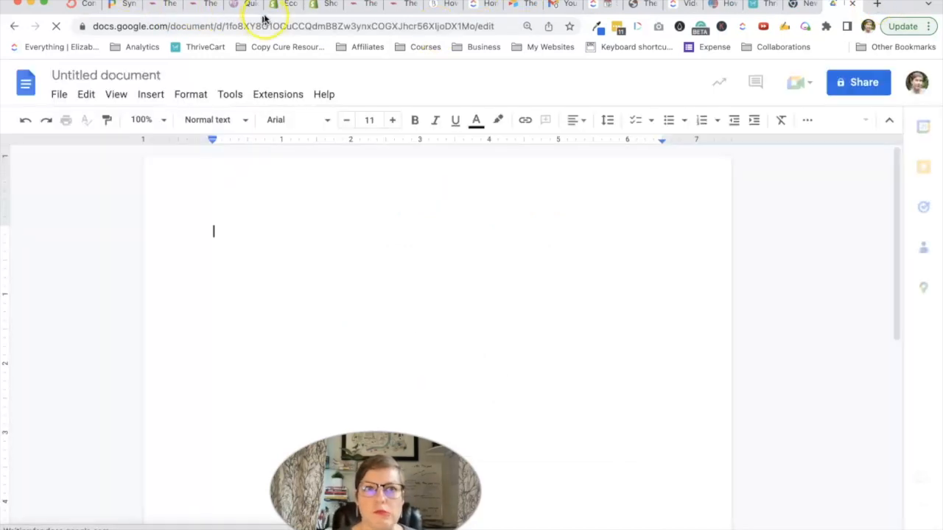
Search the web for "text filler" and copy the "History, Purpose and Usage" passage from loremipsum.io
left_click(876, 4)
type("text filler")
key("Return")
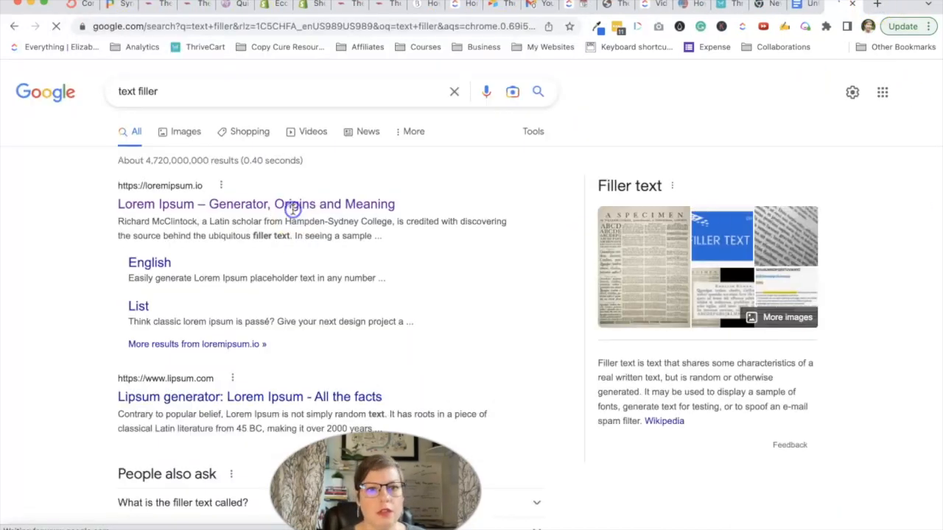
left_click(293, 208)
scroll(279, 295, "down", 10)
scroll(266, 327, "down", 10)
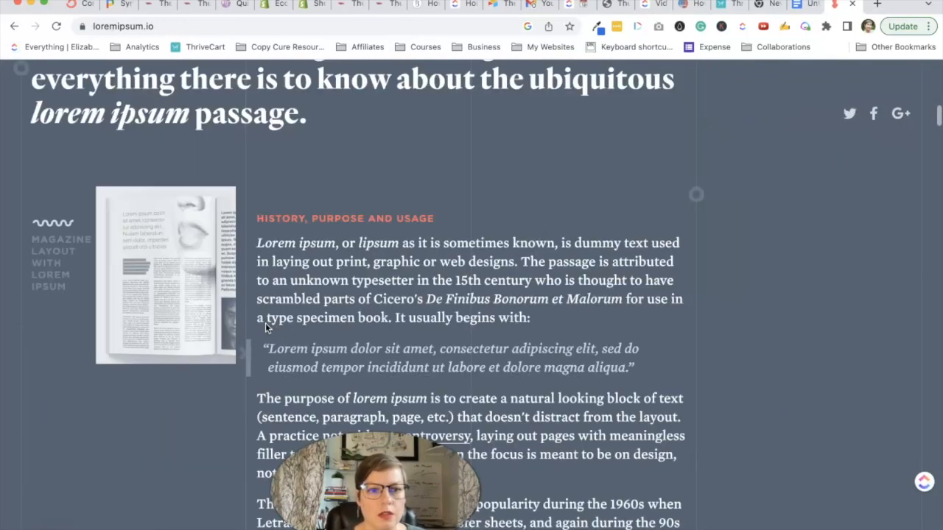
left_click_drag(408, 406, 255, 64)
key("super+c")
Paste the copied passage into the blank Google Docs document as plain text without its source formatting
left_click(802, 4)
key("super+v")
key("super+z")
key("super+shift+v")
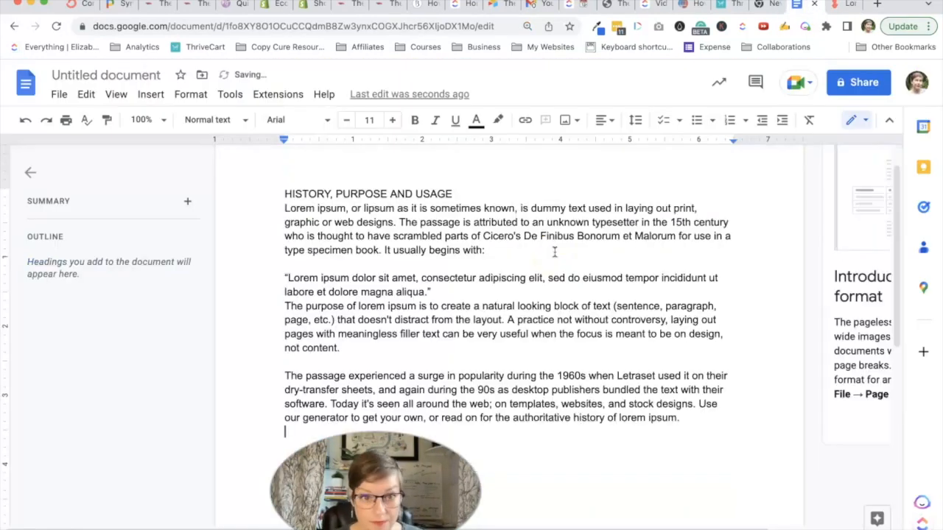
Format the line "HISTORY, PURPOSE AND USAGE" as Heading 1
triple_click(427, 193)
left_click(211, 120)
left_click(236, 319)
scroll(504, 306, "down", 1)
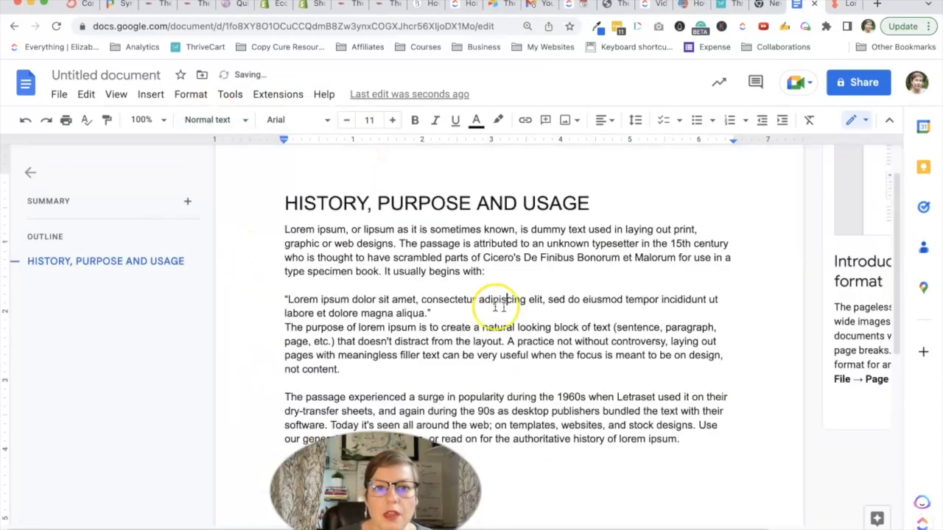
Italicize the "Lorem ipsum dolor sit amet" quotation and add an empty line after it
left_click(468, 319)
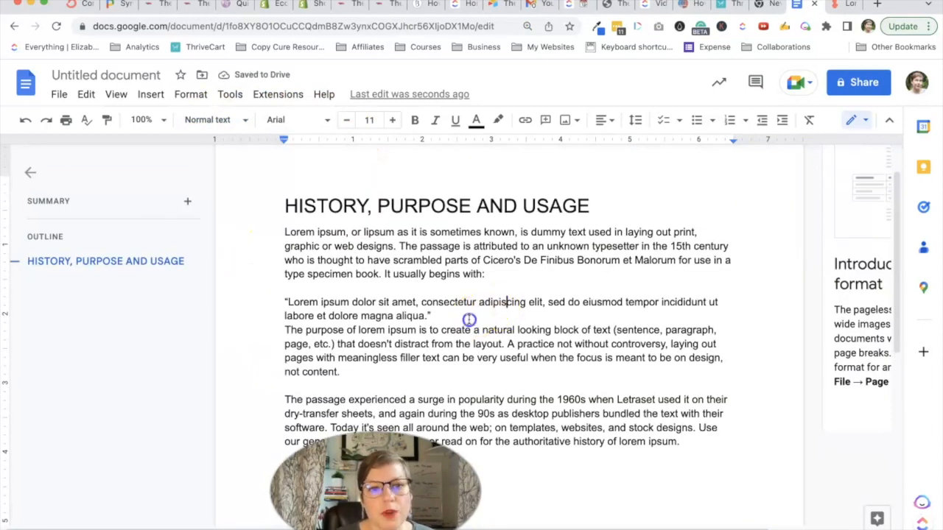
triple_click(385, 303)
key("super+i")
left_click(456, 320)
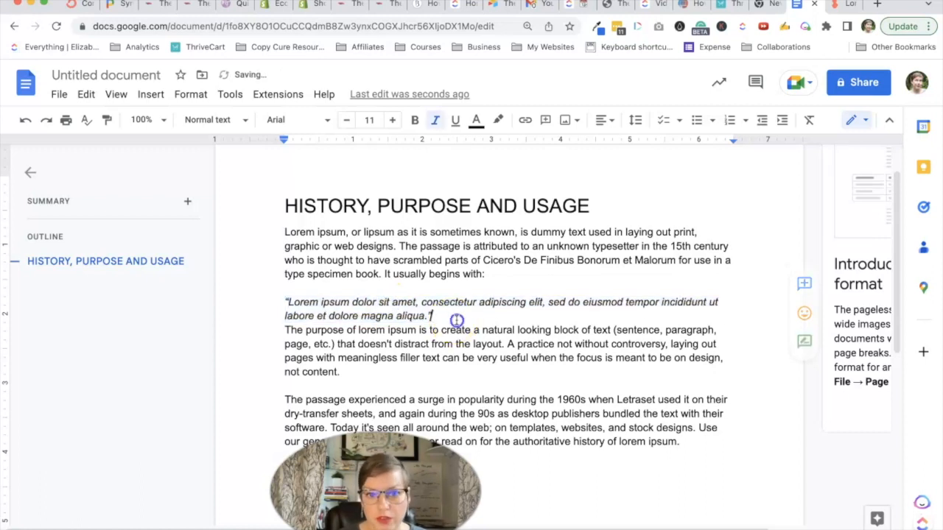
key("Return")
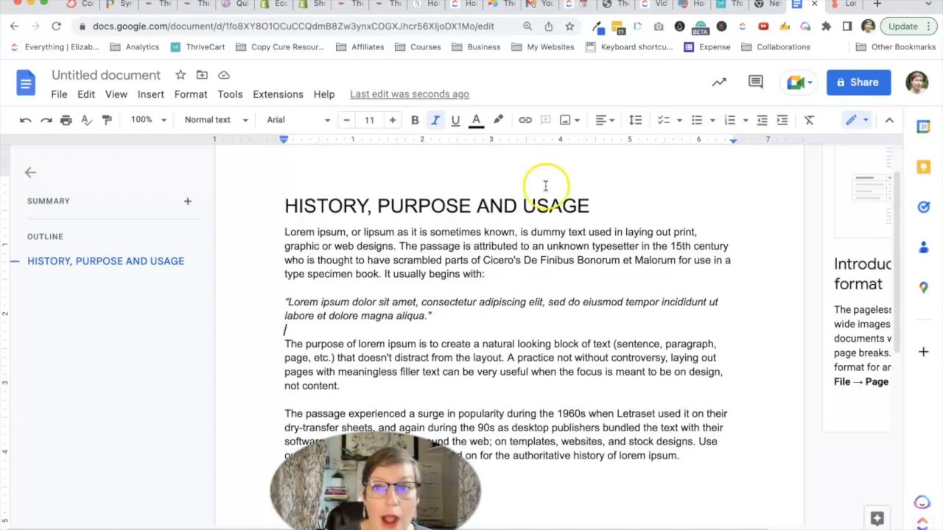
Switch back to ThriveCart, open the quiz lesson for editing and add an HTML element below the introductory paragraph
left_click(726, 6)
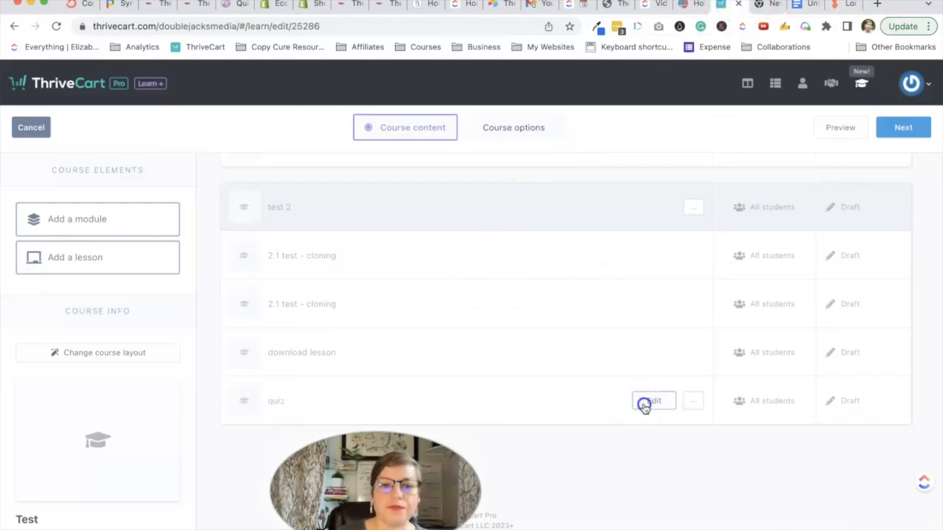
left_click(641, 403)
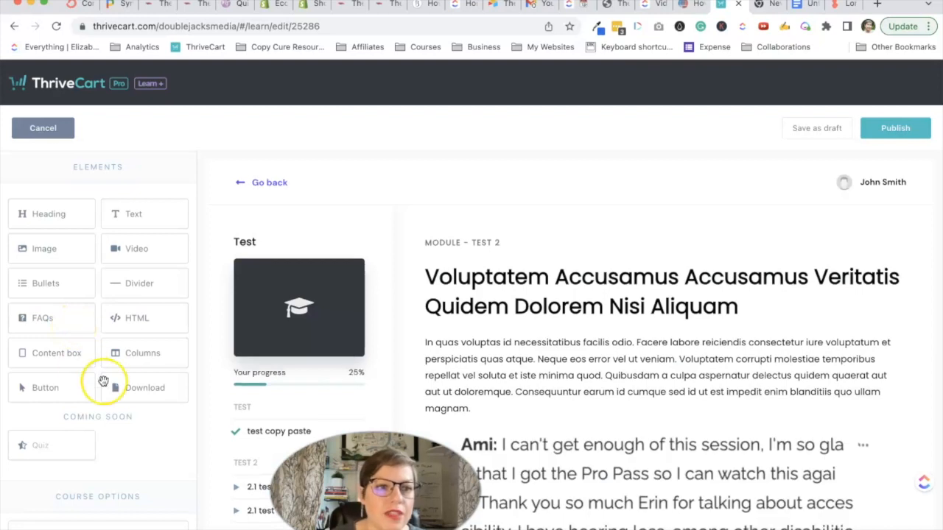
left_click(490, 422)
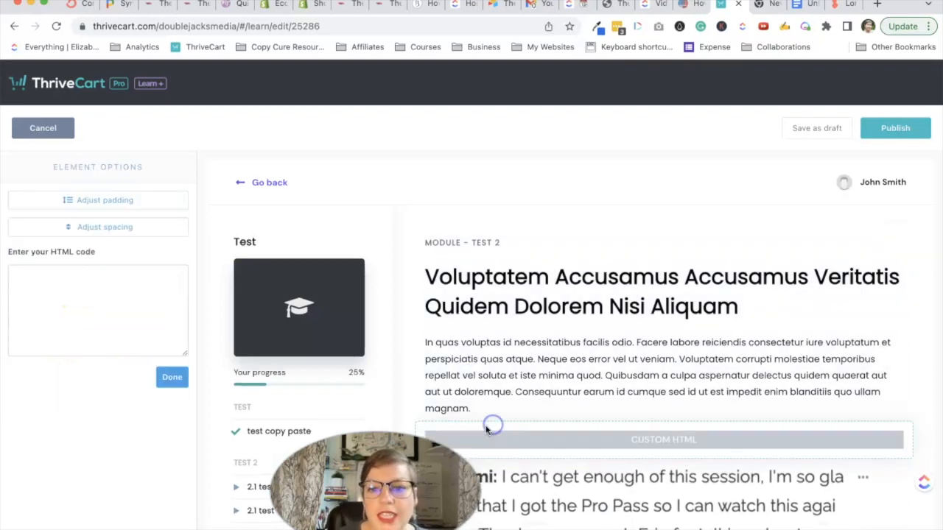
scroll(596, 427, "down", 2)
scroll(590, 422, "up", 1)
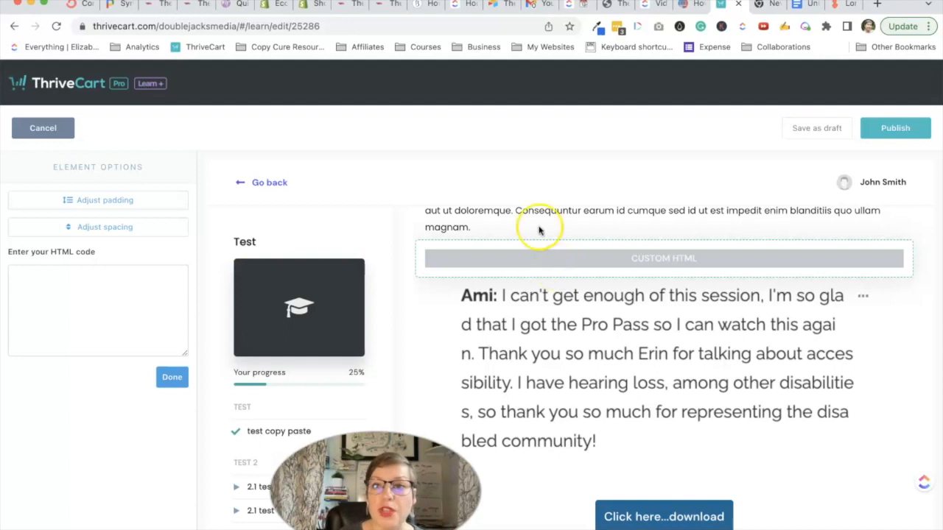
Search the web for "test to html" in the spare browser tab and open the wordtohtml.net converter
left_click(767, 5)
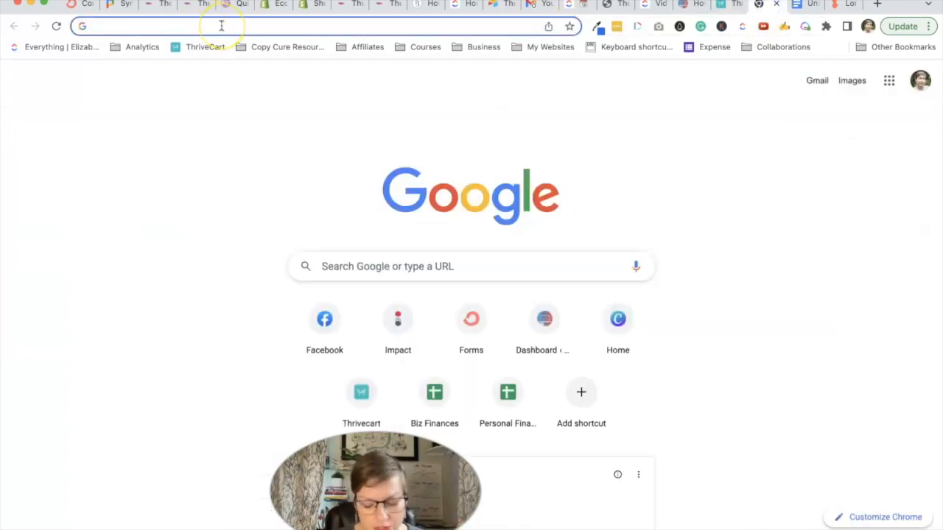
type("test to h")
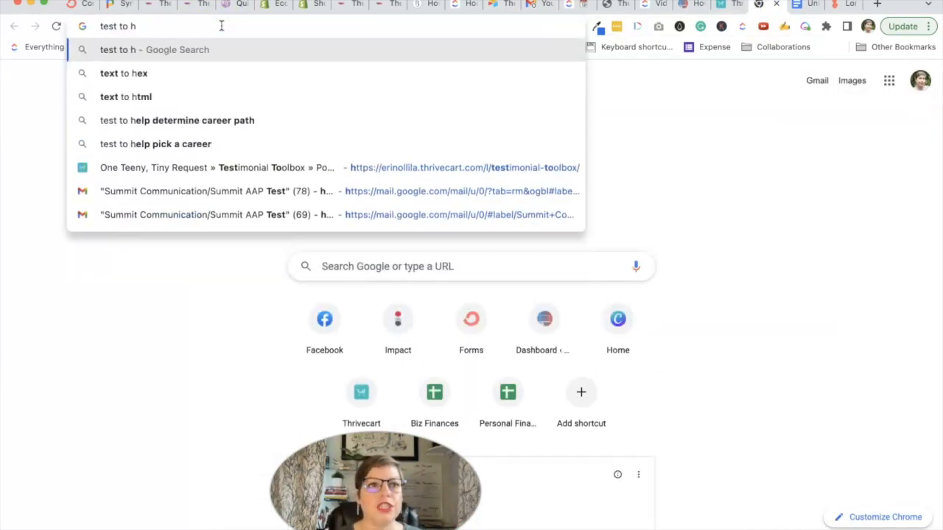
type("tml")
key("Return")
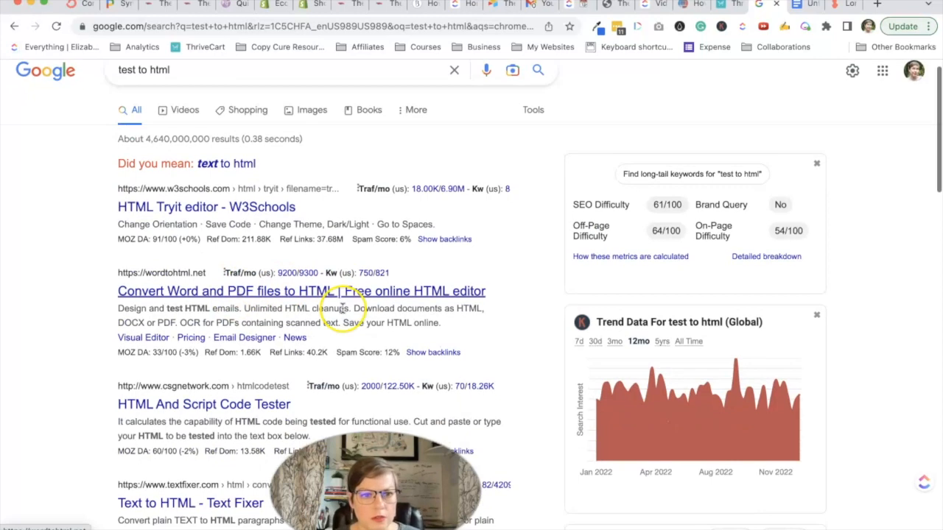
scroll(342, 311, "down", 5)
scroll(343, 311, "up", 3)
left_click(186, 194)
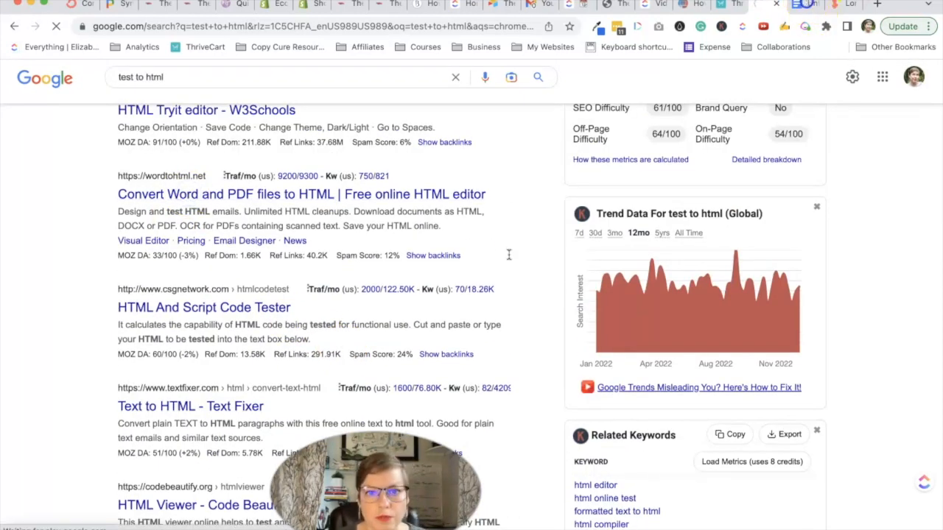
Switch to the Google Docs document and copy all of its formatted text
key("ctrl+Tab")
key("ctrl+a")
key("super+c")
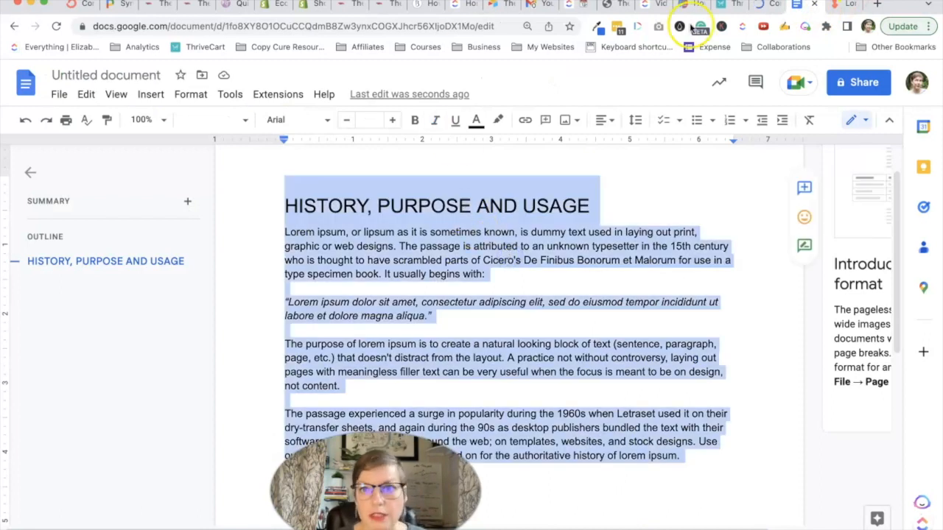
In the ThriveCart lesson, add a text element between the testimonial and the download button and paste the copied document text into it
left_click(730, 5)
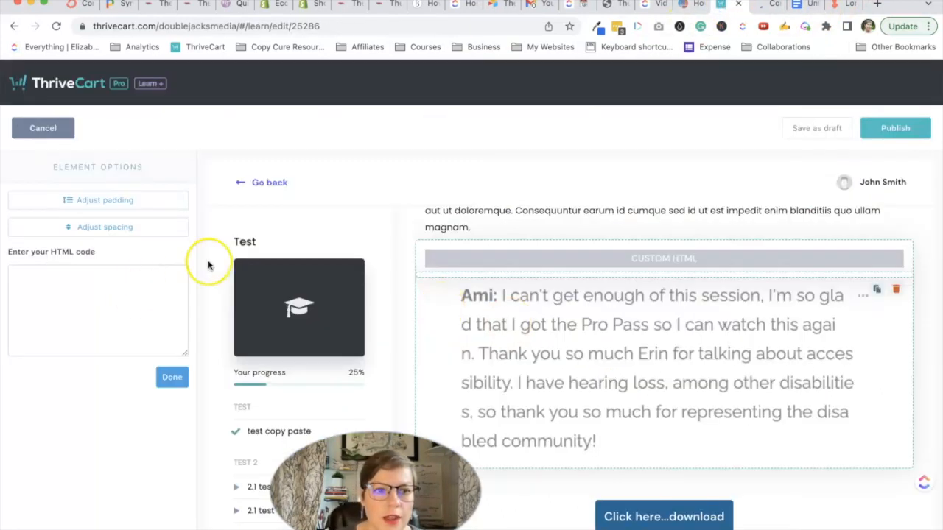
left_click(172, 377)
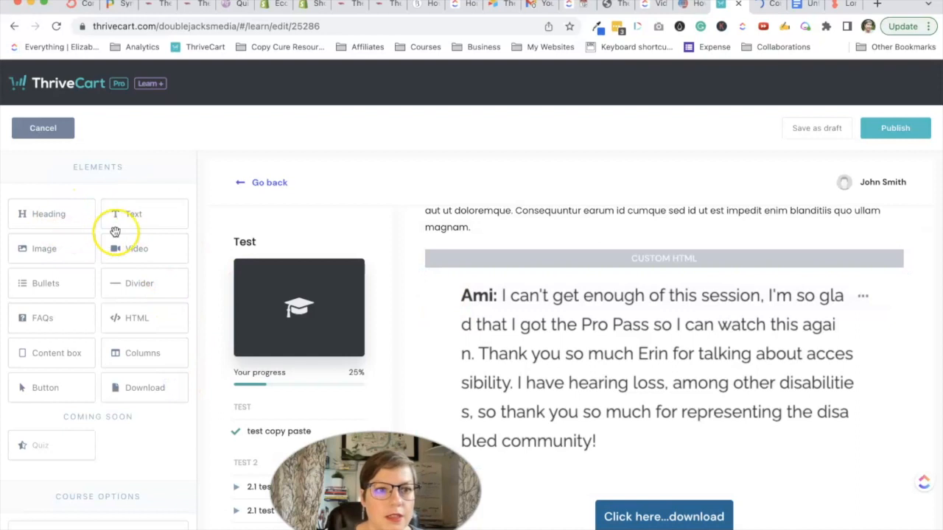
left_click(726, 490)
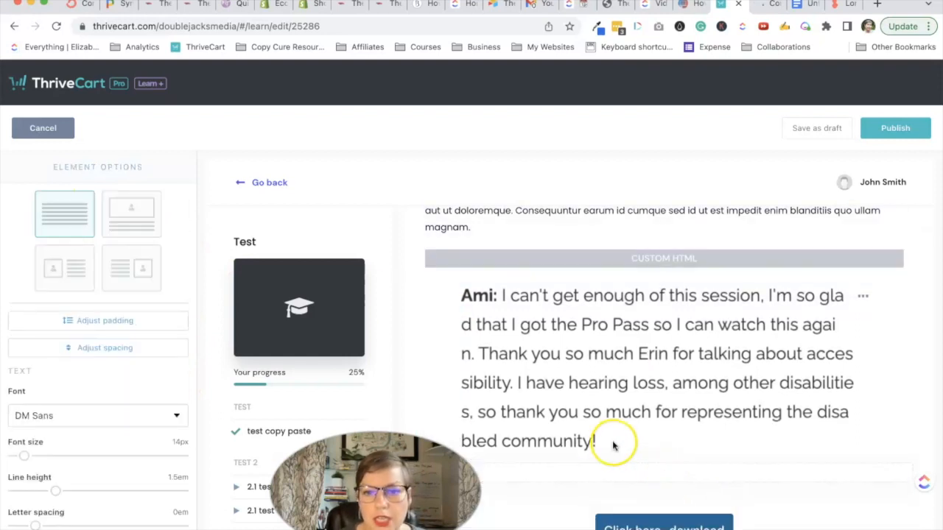
scroll(613, 445, "down", 2)
left_click(589, 362)
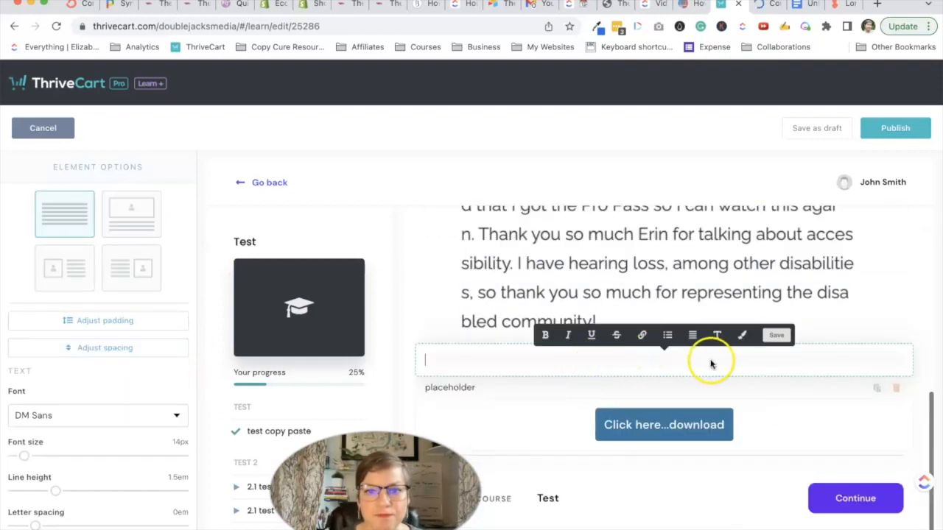
key("super+v")
scroll(691, 234, "down", 2)
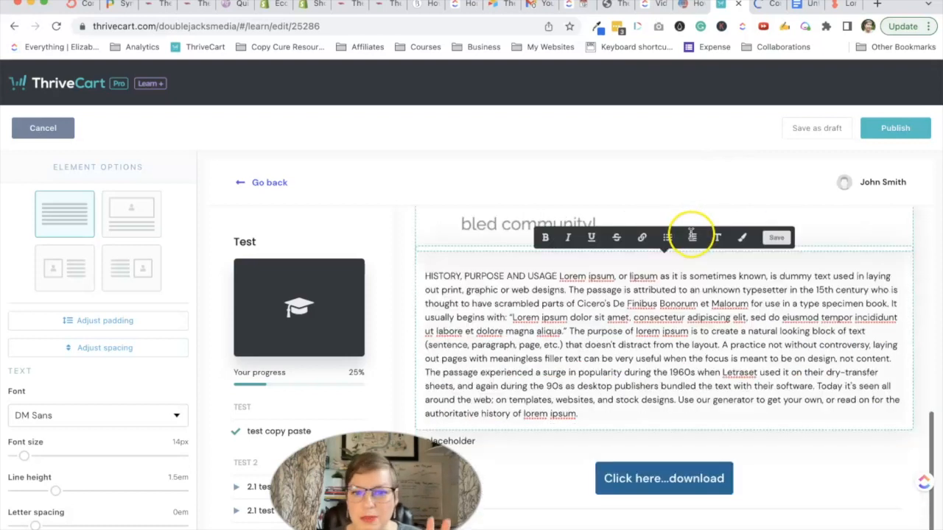
scroll(692, 231, "up", 5)
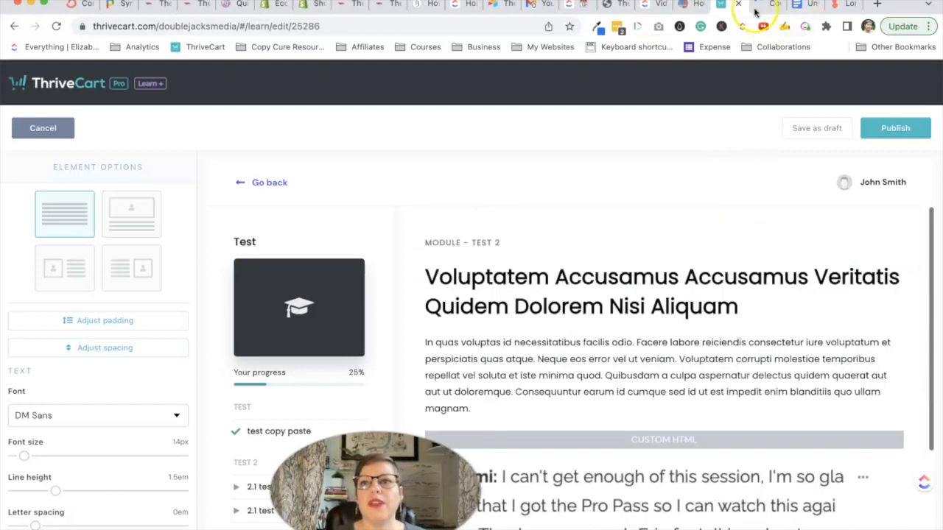
Paste the document text into the wordtohtml.net visual editor with formatting cleanup accepted, and copy the generated HTML code
left_click(770, 4)
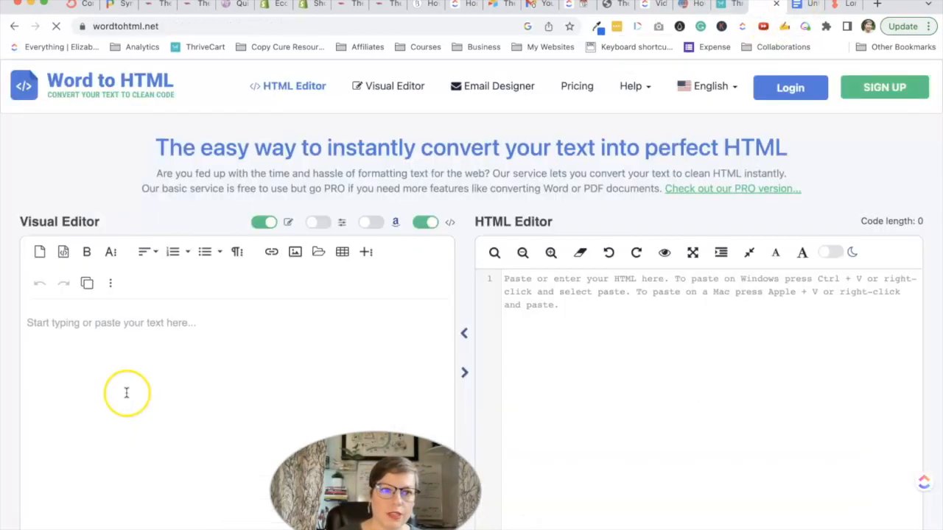
left_click(117, 333)
key("super+v")
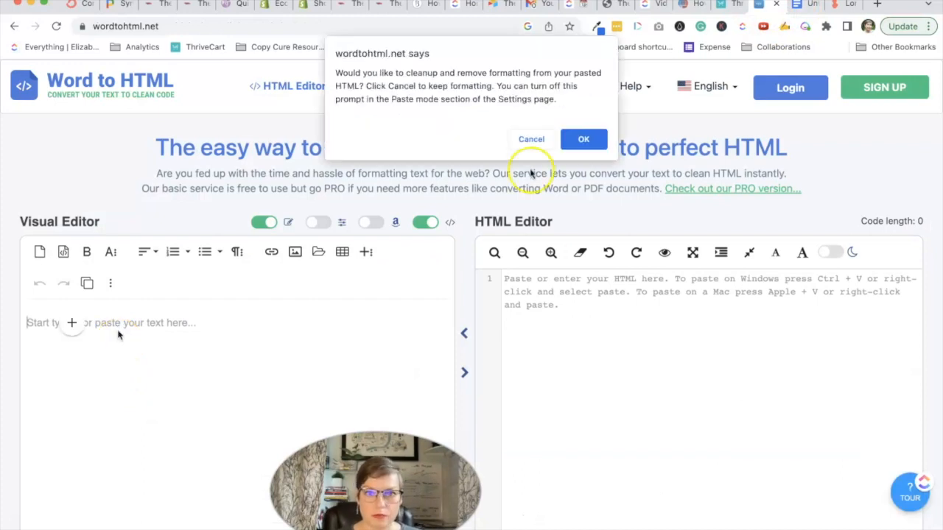
left_click(594, 140)
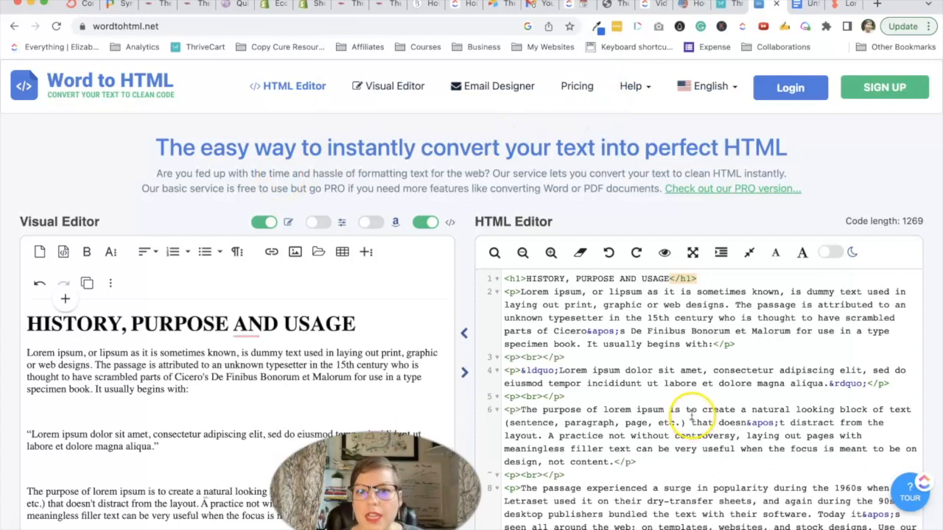
scroll(572, 374, "down", 3)
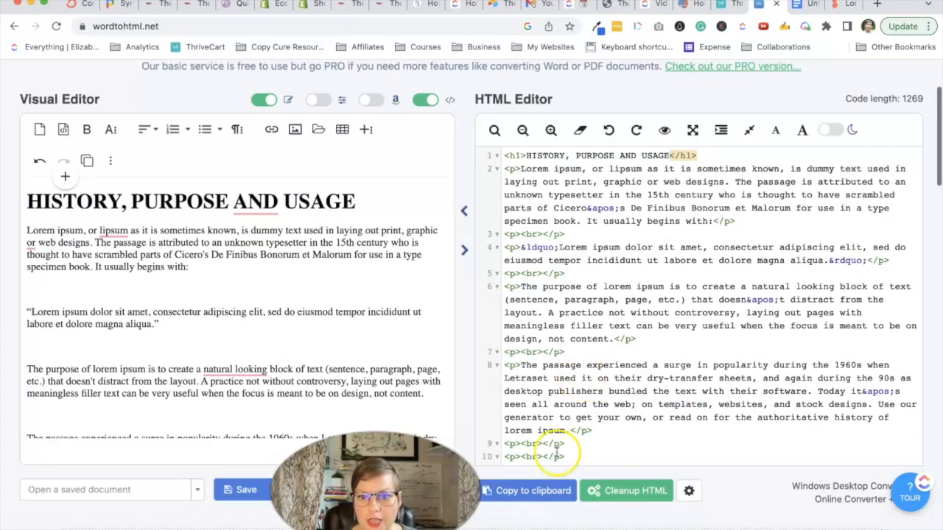
left_click(547, 497)
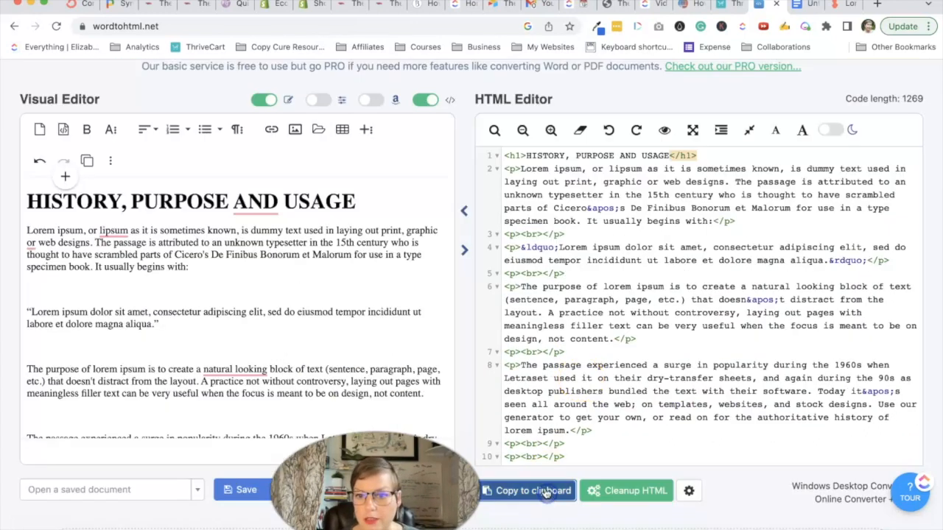
Paste the generated HTML code into the lesson's custom HTML element in ThriveCart and finish editing the element
left_click(729, 6)
left_click(559, 440)
left_click(59, 295)
key("ctrl+v")
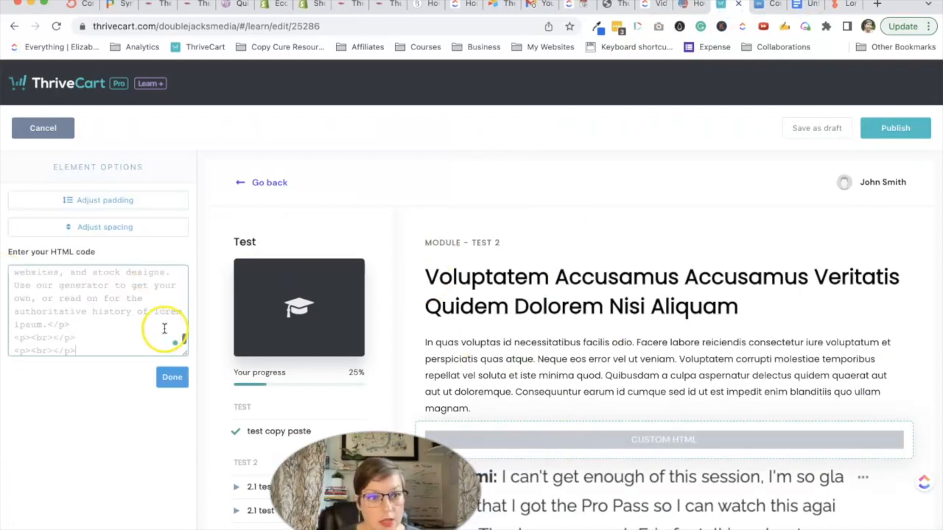
left_click(167, 380)
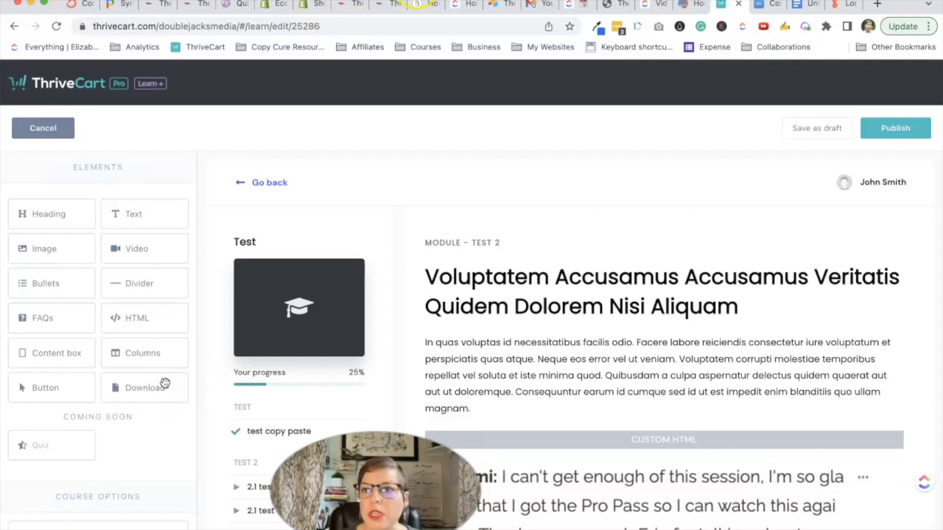
Save the quiz lesson as a draft and open a preview of the Test course
left_click(809, 130)
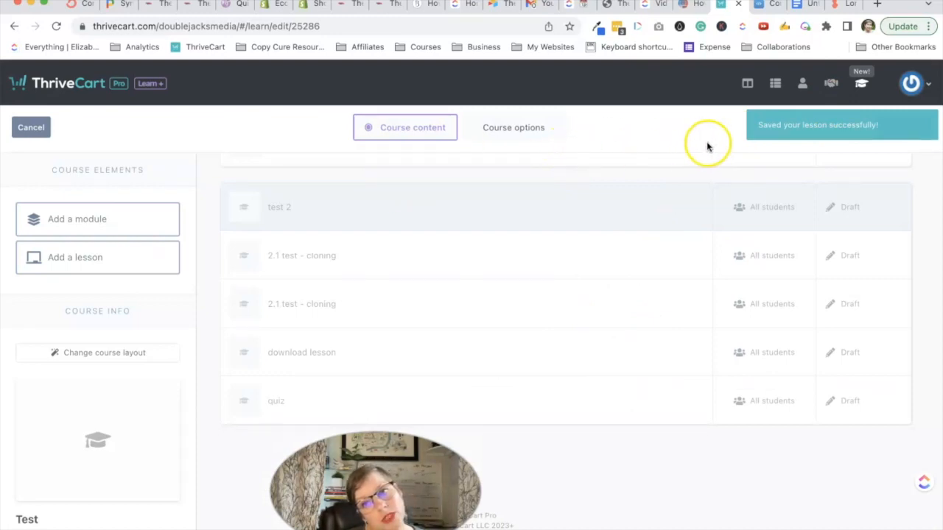
scroll(154, 311, "down", 4)
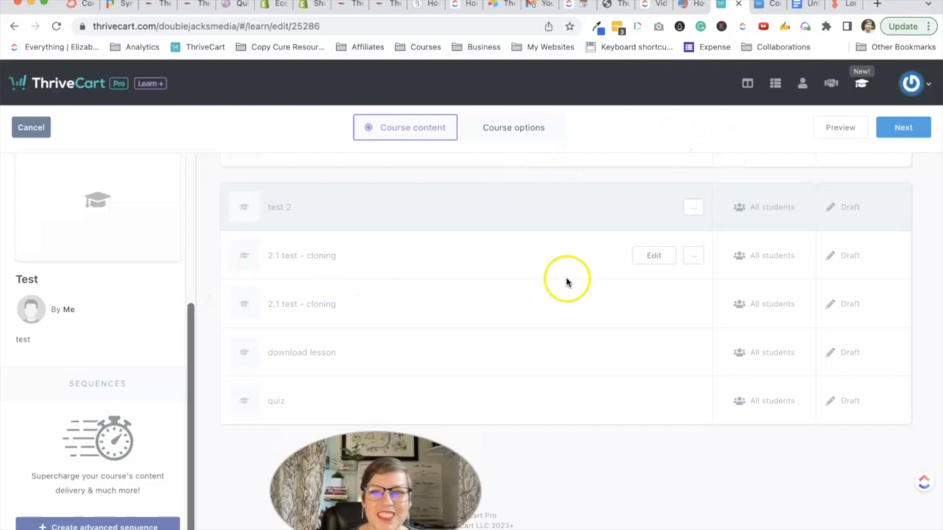
left_click(836, 130)
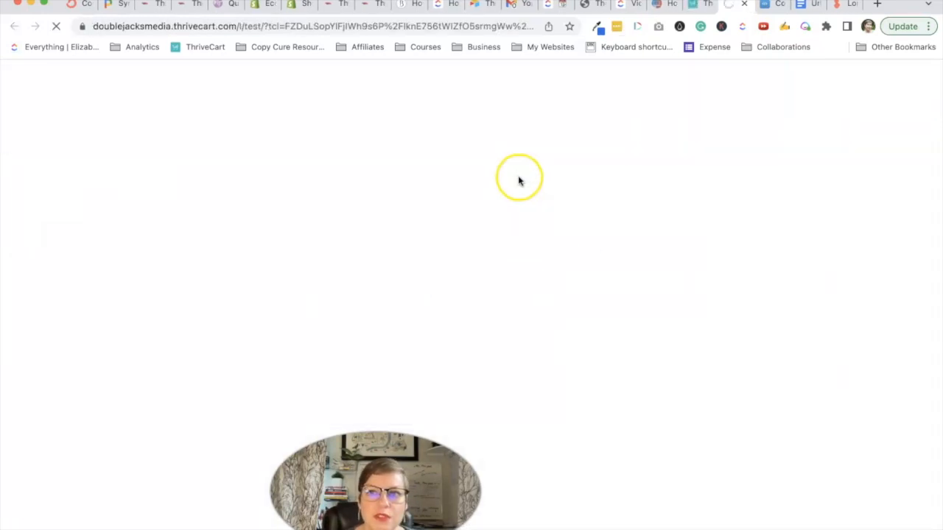
Open the quiz lesson in the Test course preview and compare the custom HTML text with the directly pasted text
scroll(492, 249, "down", 5)
scroll(107, 414, "down", 3)
left_click(94, 418)
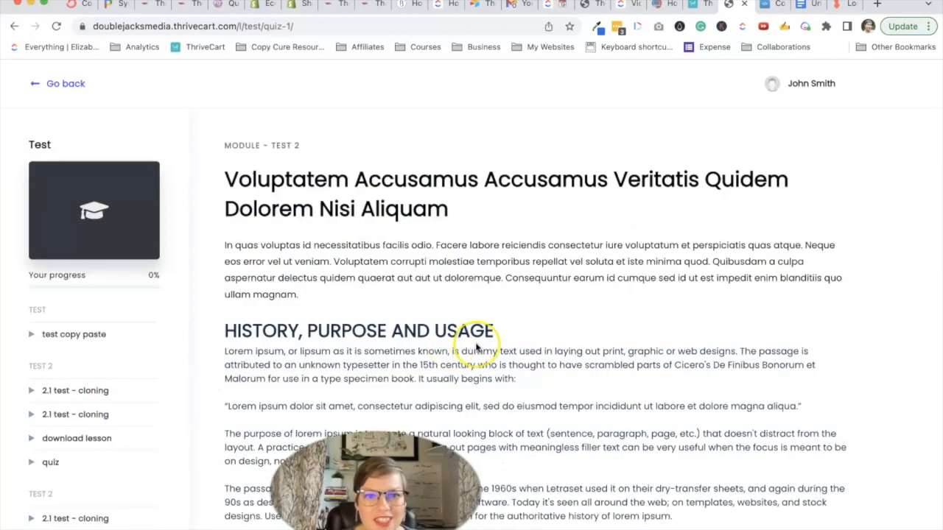
scroll(475, 339, "down", 10)
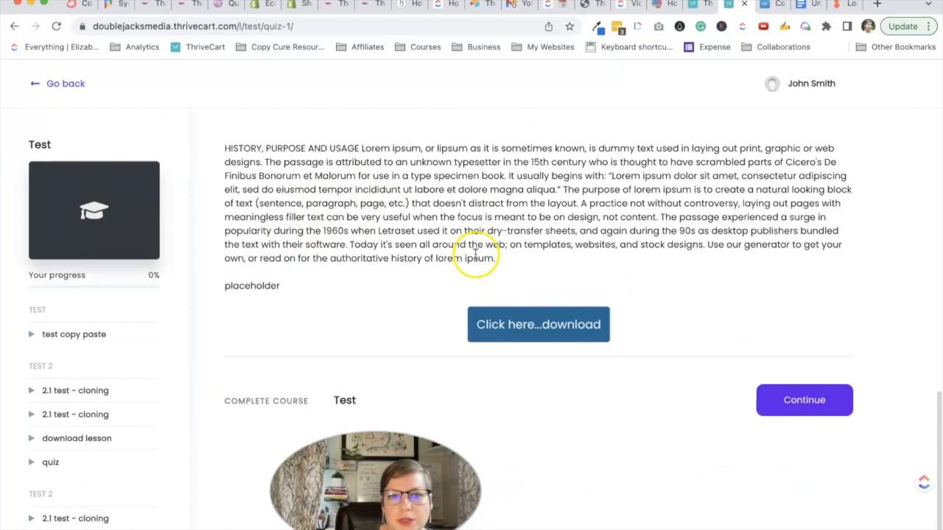
scroll(473, 252, "up", 1)
scroll(543, 245, "up", 10)
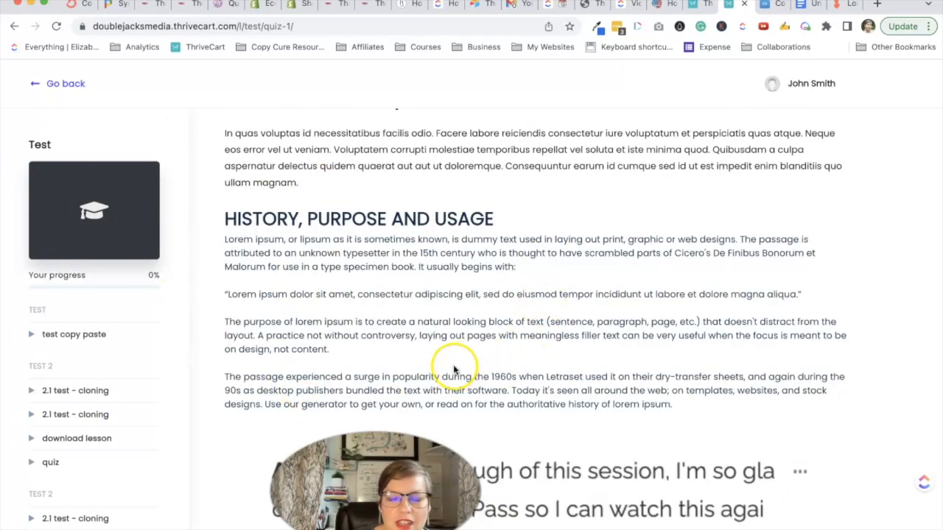
scroll(316, 204, "down", 3)
scroll(354, 158, "down", 7)
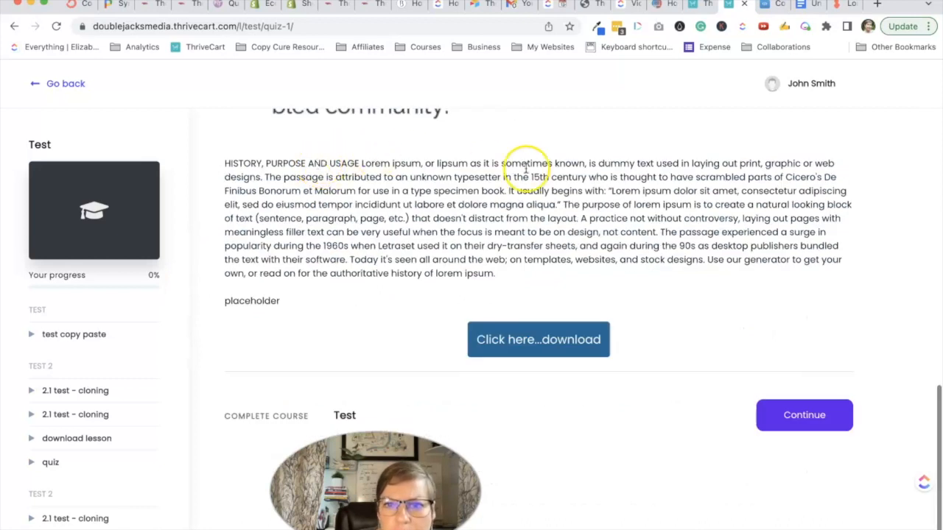
Examine the heading and paragraph spacing of the HISTORY, PURPOSE AND USAGE section above the testimonial
scroll(526, 164, "up", 1)
scroll(519, 169, "up", 5)
scroll(518, 170, "up", 3)
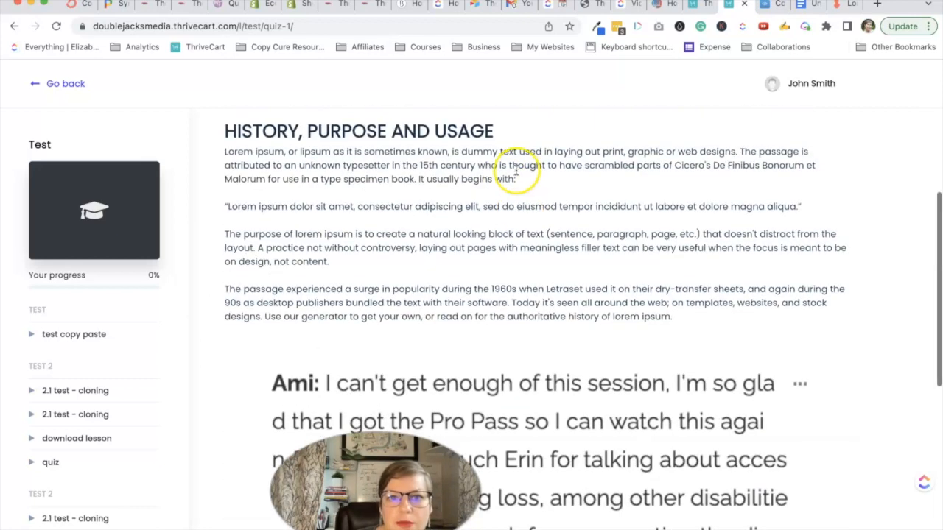
triple_click(427, 205)
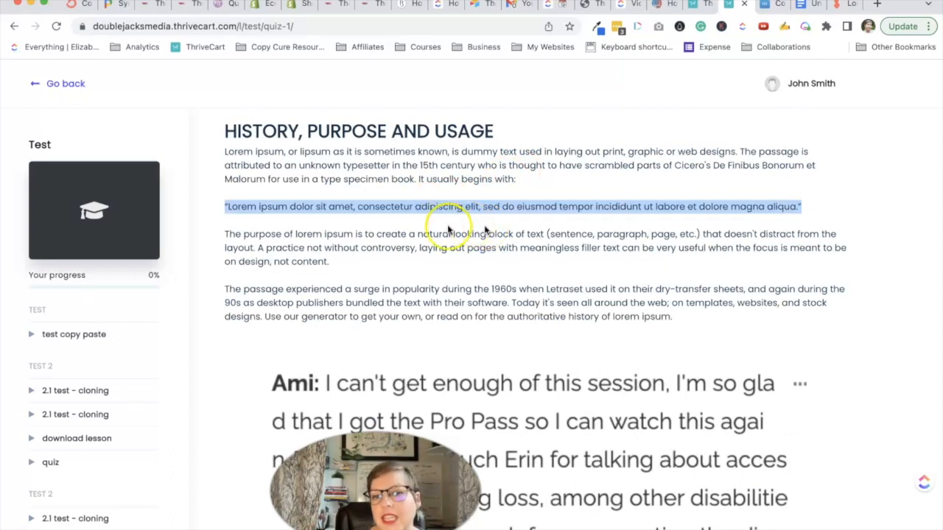
left_click(371, 236)
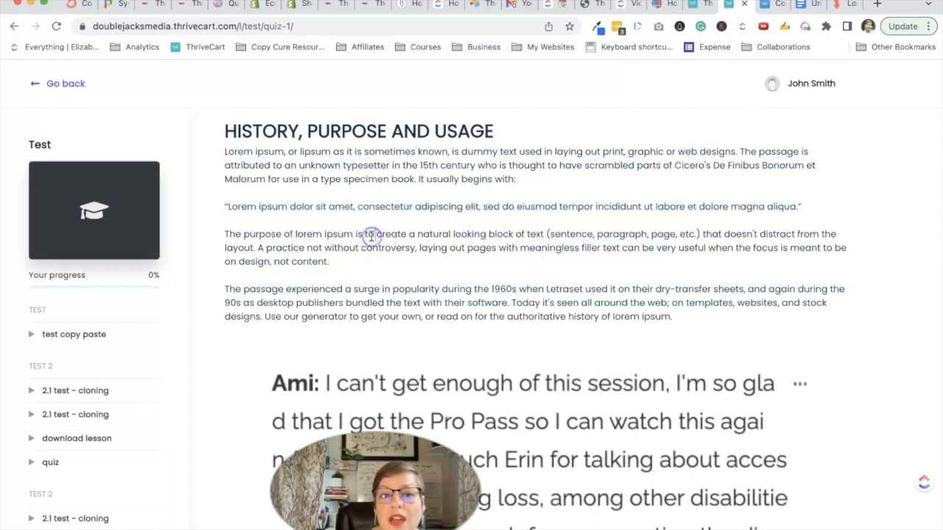
scroll(734, 244, "down", 1)
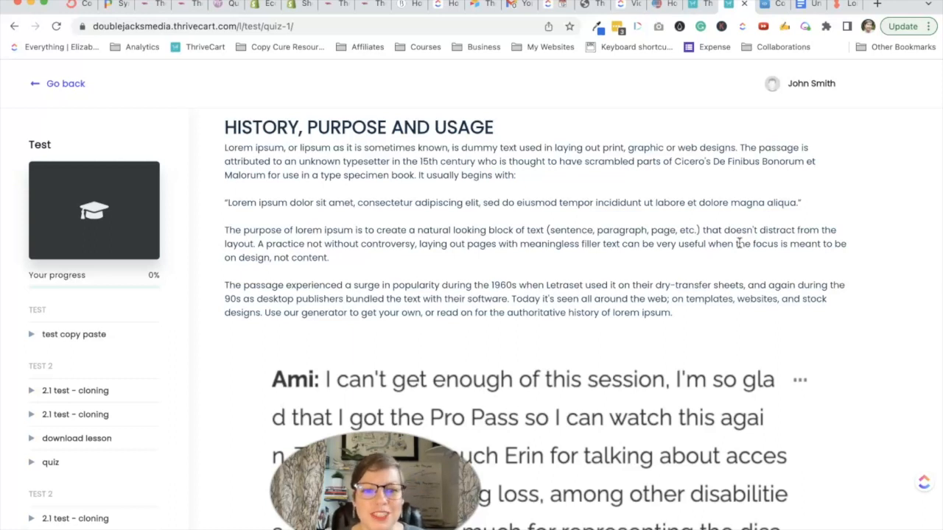
scroll(337, 221, "down", 3)
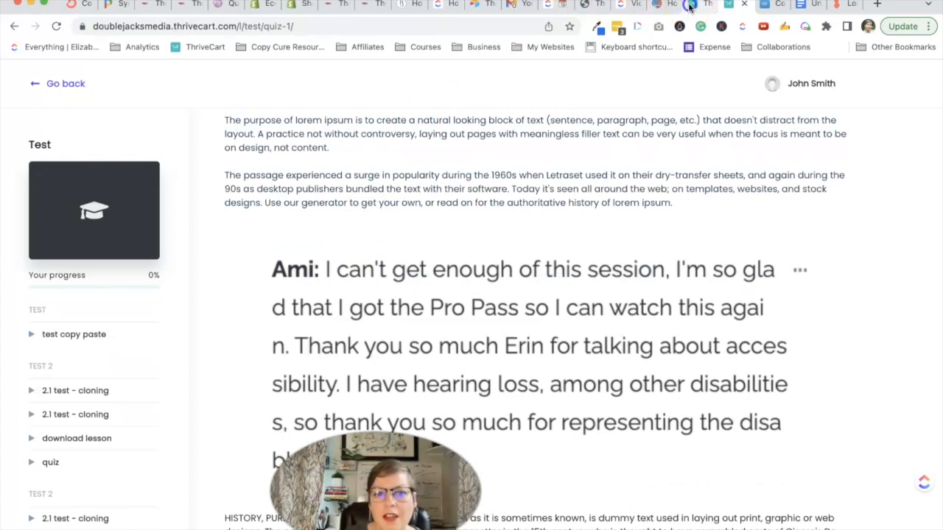
Return to the quiz lesson editor, open the custom HTML element's code for inspection and close it unchanged
left_click(690, 6)
left_click(652, 402)
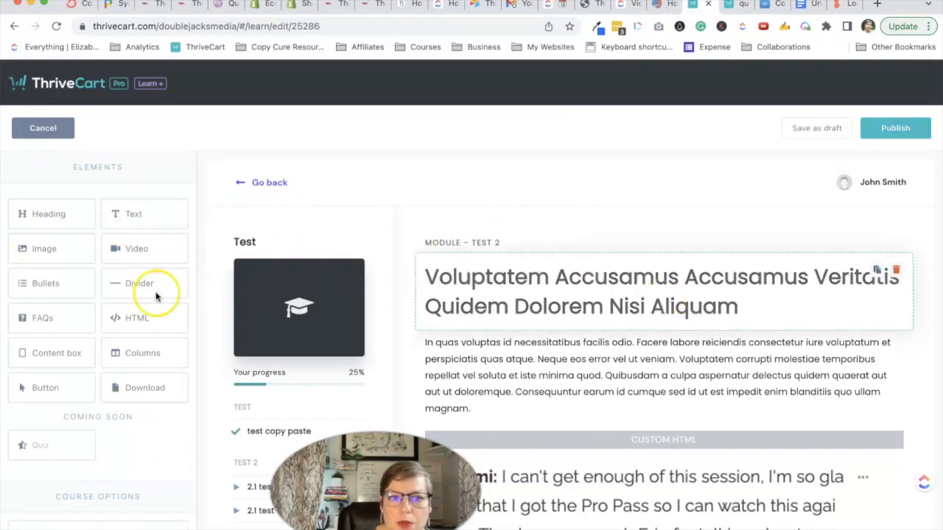
scroll(568, 353, "down", 7)
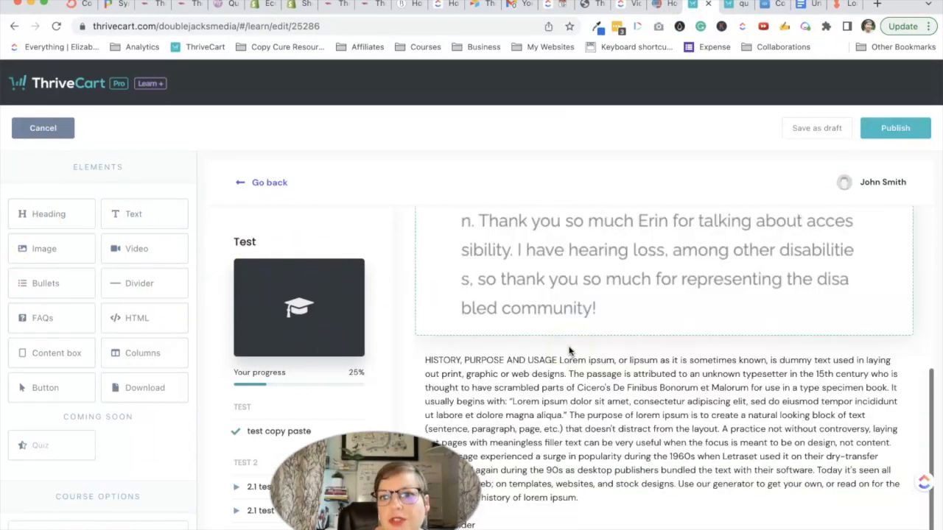
scroll(466, 337, "up", 5)
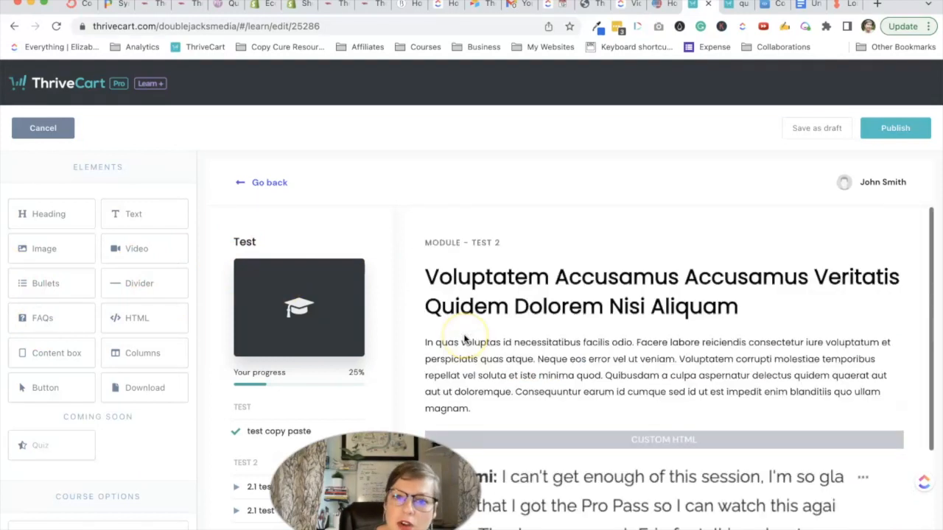
scroll(478, 346, "down", 3)
left_click(496, 325)
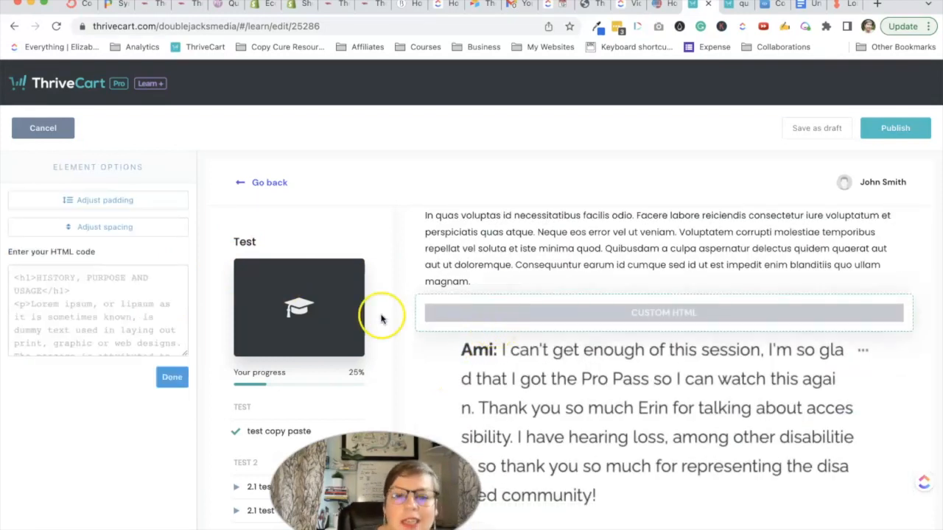
left_click(171, 377)
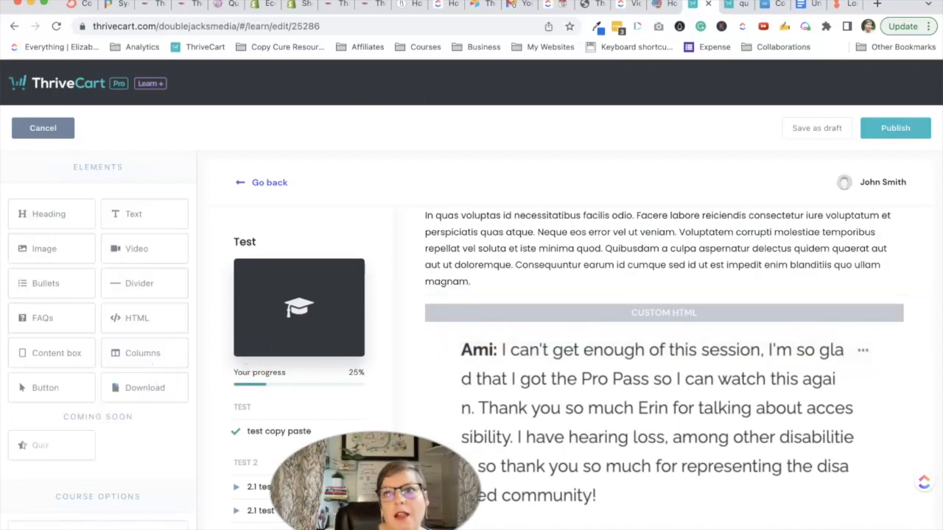
Check the converted code on wordtohtml.net and compare it with the text blocks in the quiz lesson preview
left_click(771, 5)
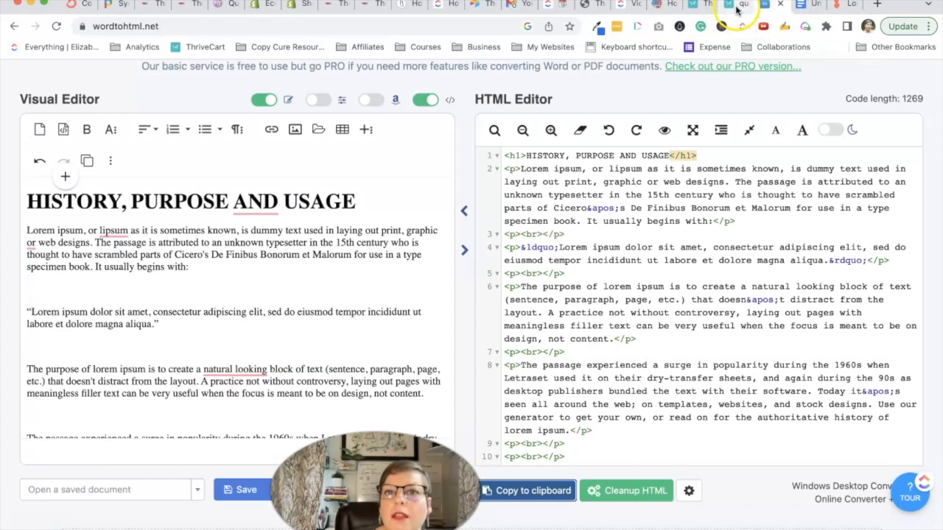
scroll(610, 81, "up", 3)
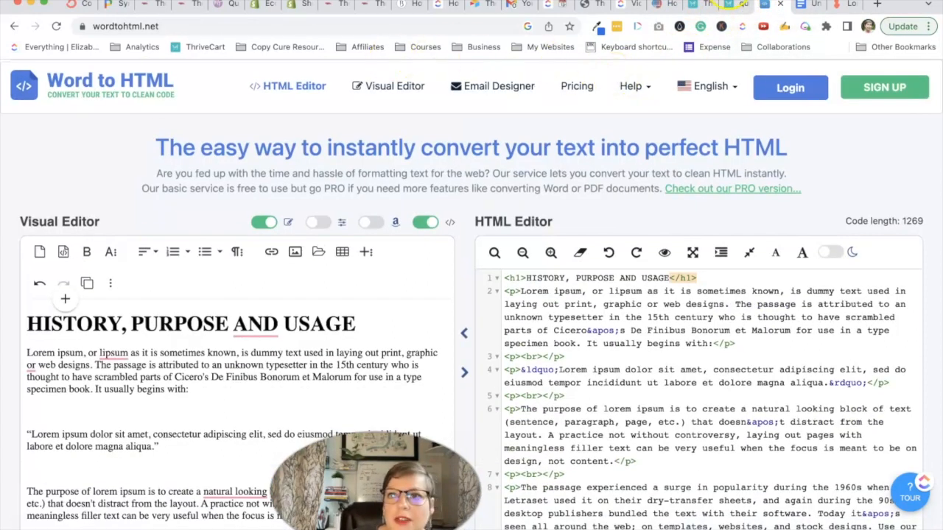
left_click(733, 8)
scroll(432, 343, "down", 5)
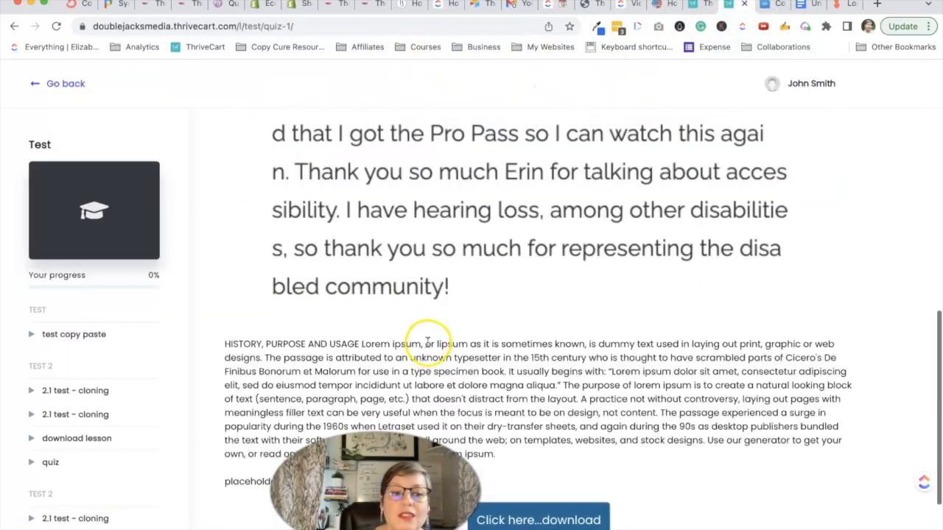
Review the lesson editor's available elements and its course styling options for navigation, sidebar, progress and author info
left_click(688, 6)
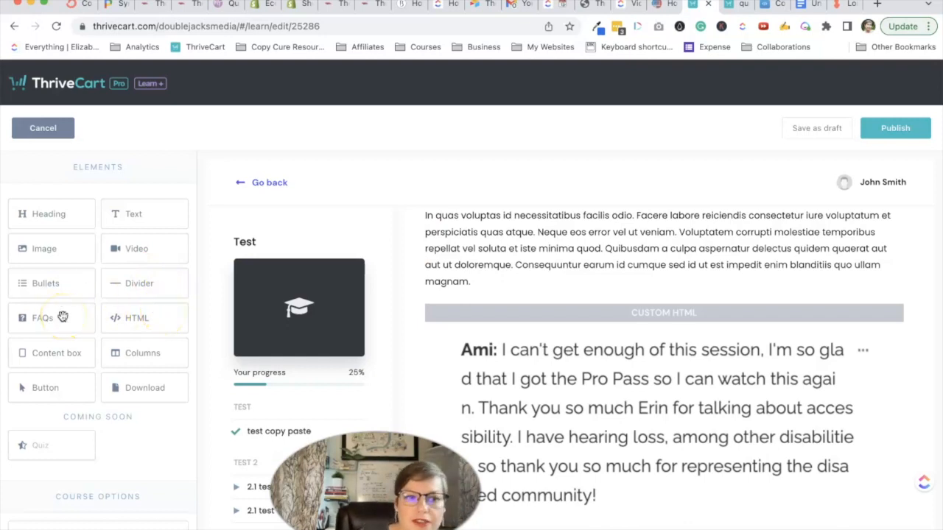
scroll(69, 368, "down", 7)
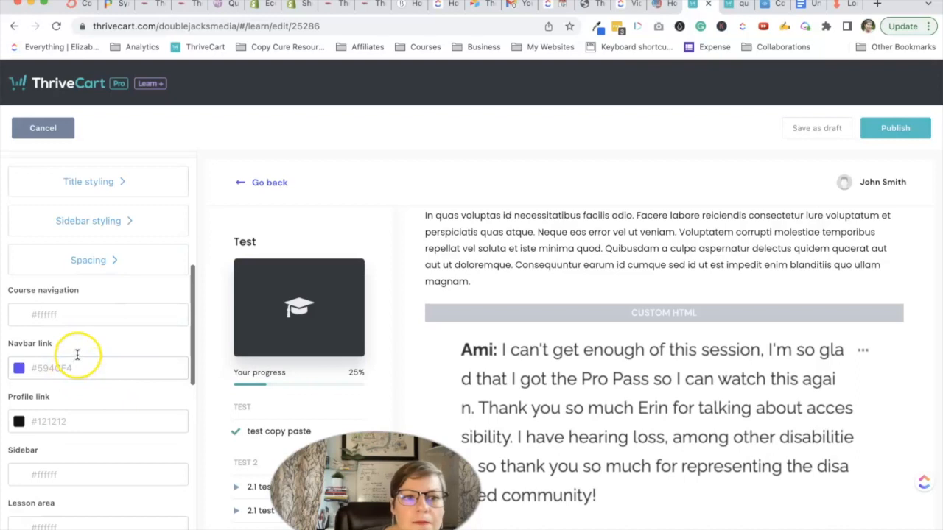
scroll(29, 361, "down", 3)
scroll(46, 354, "up", 10)
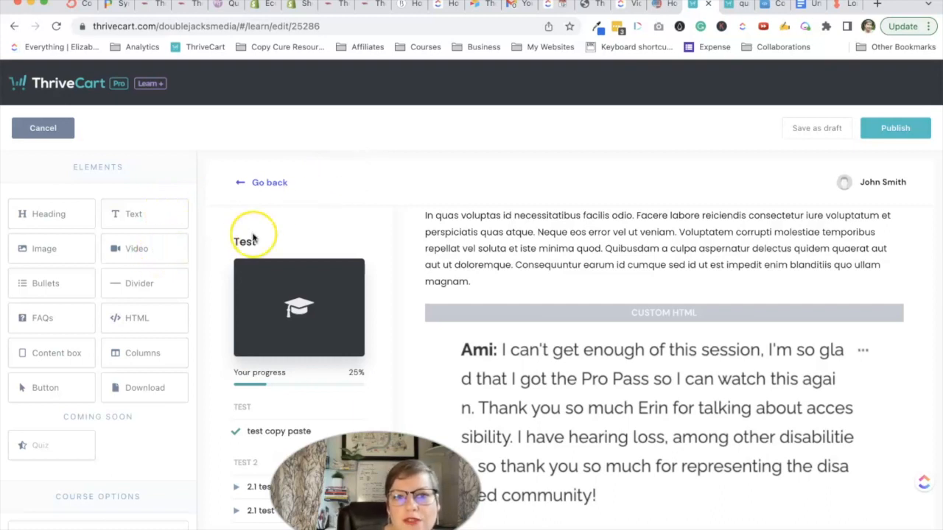
scroll(344, 230, "down", 5)
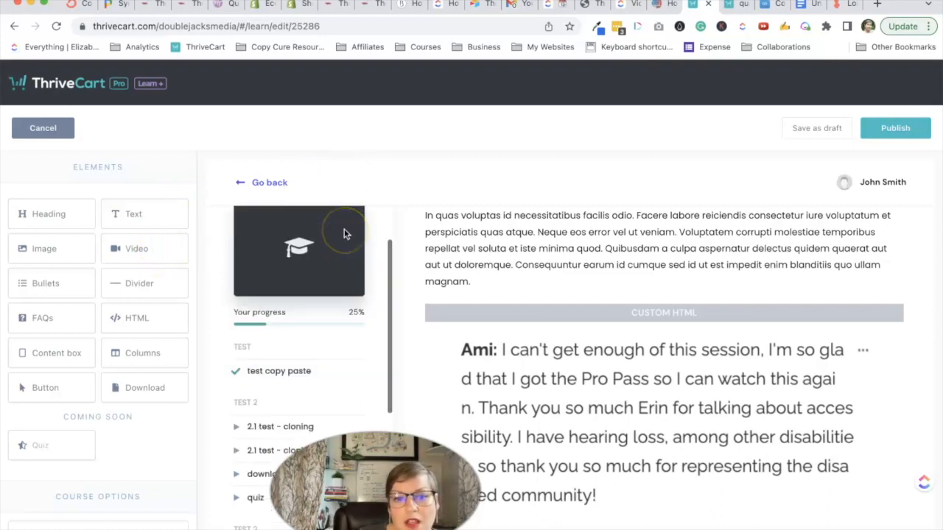
scroll(73, 254, "down", 15)
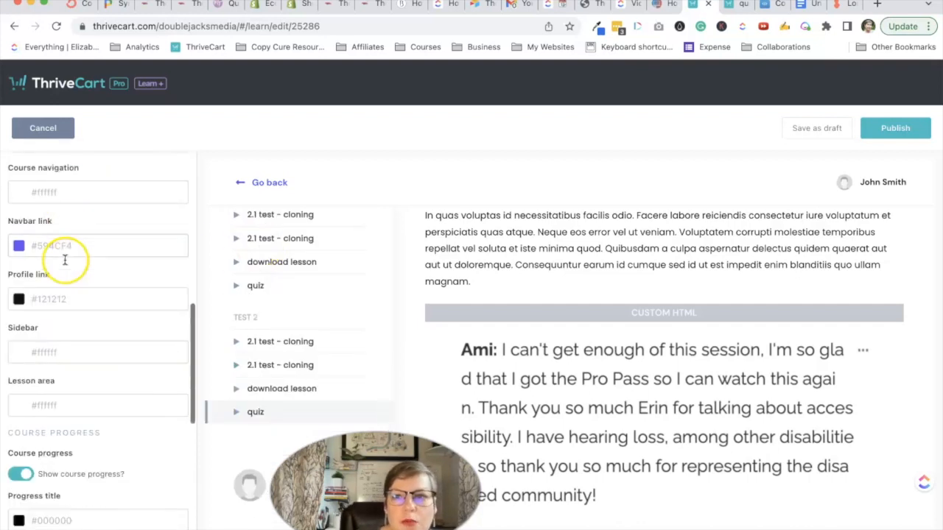
scroll(68, 258, "down", 2)
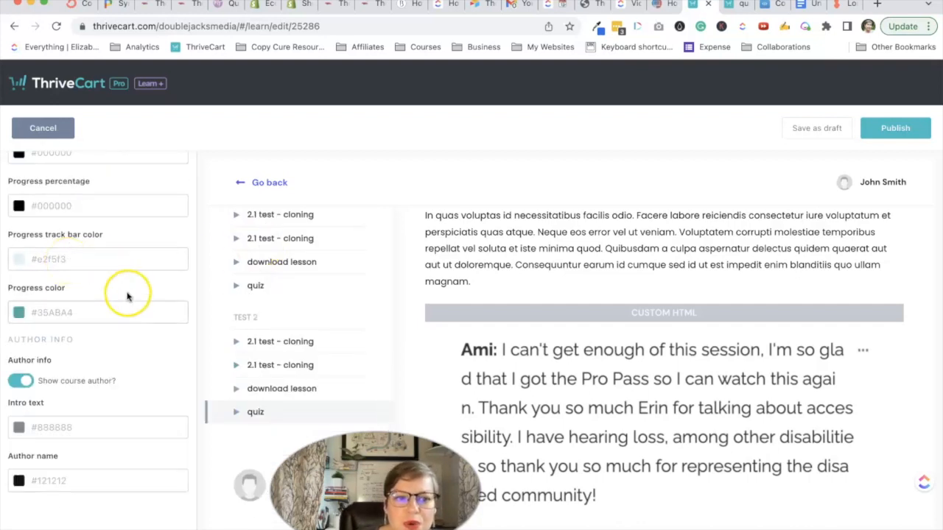
Exit the quiz lesson editor without saving
scroll(631, 216, "up", 3)
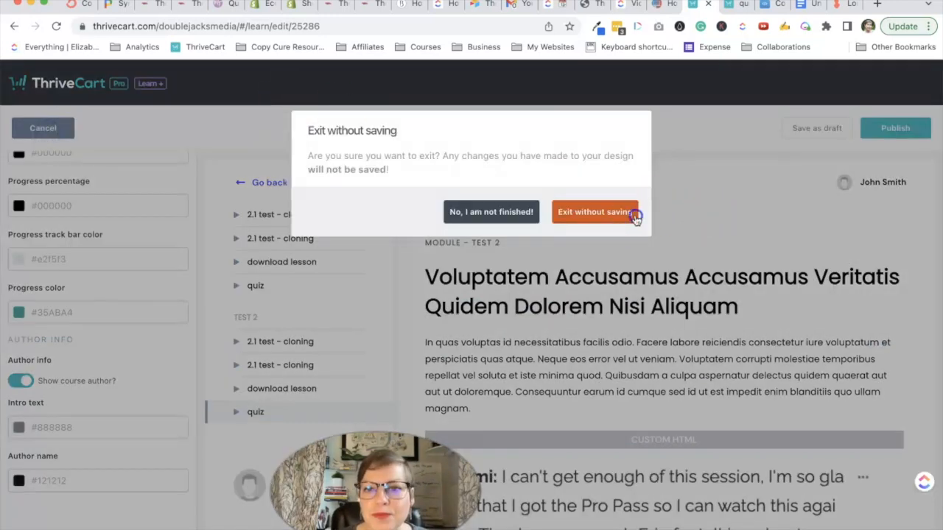
left_click(636, 215)
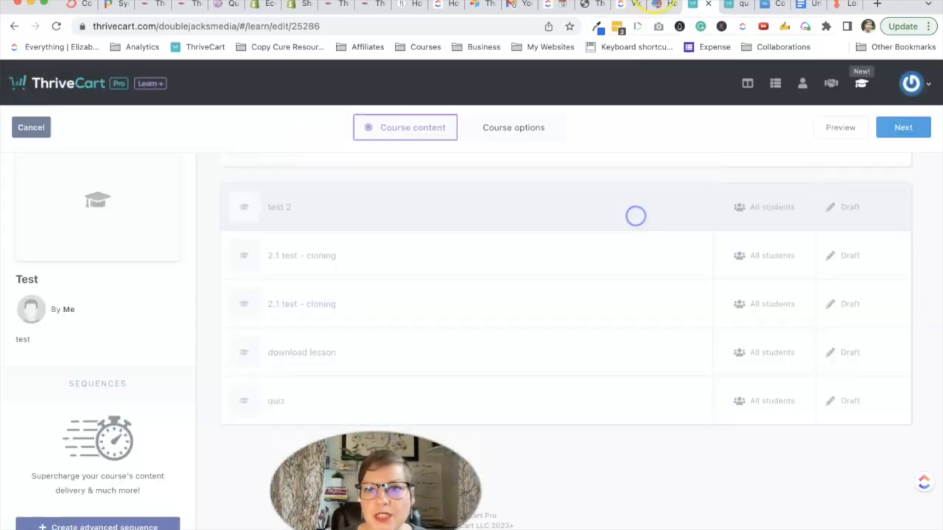
Skim the Blogger Breakthrough article on moving from Podia to ThriveCart Learn, from the WordtoHTML advice through the FAQs to the Bottom Line
left_click(654, 4)
scroll(648, 271, "down", 15)
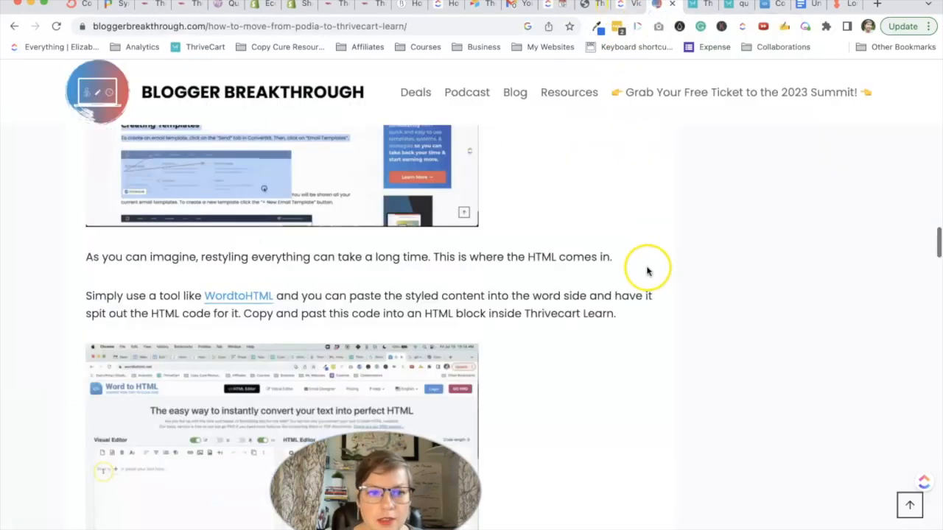
scroll(644, 273, "down", 6)
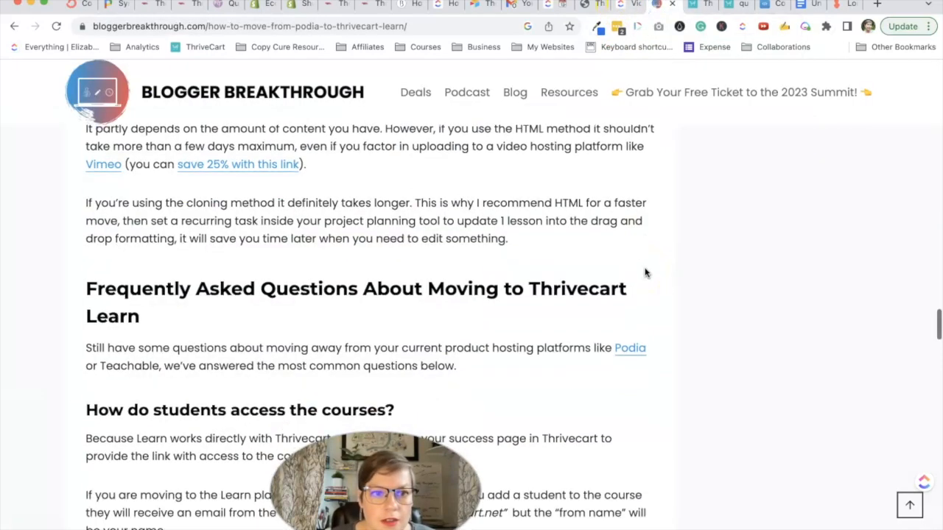
scroll(645, 272, "up", 1)
scroll(645, 271, "down", 4)
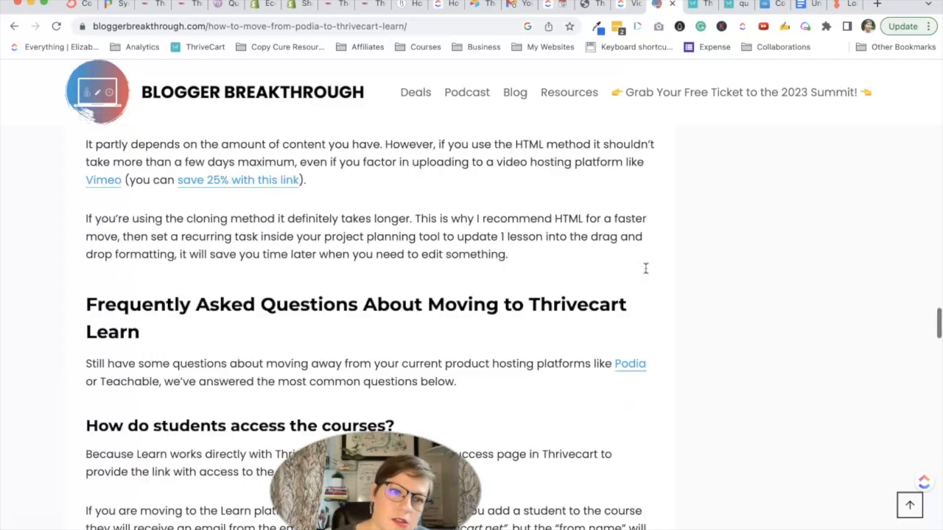
scroll(645, 271, "down", 5)
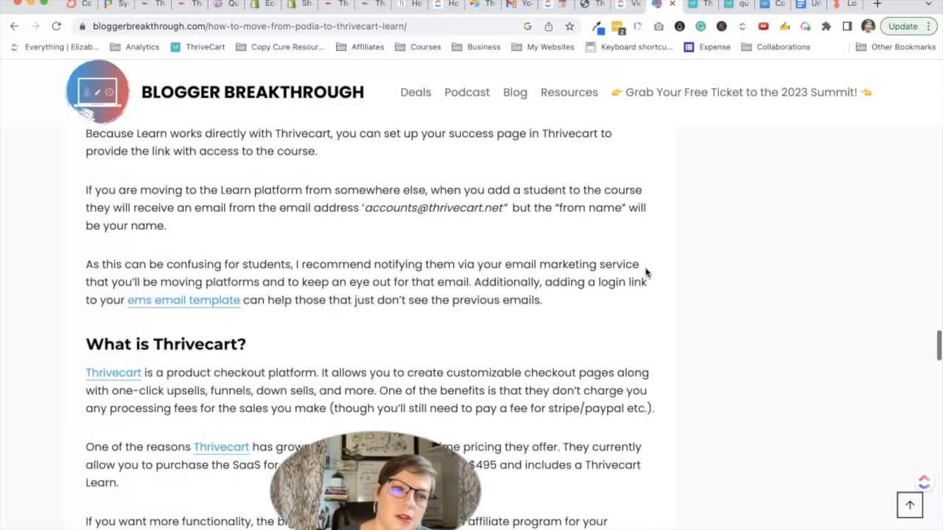
scroll(646, 273, "down", 3)
scroll(645, 273, "down", 4)
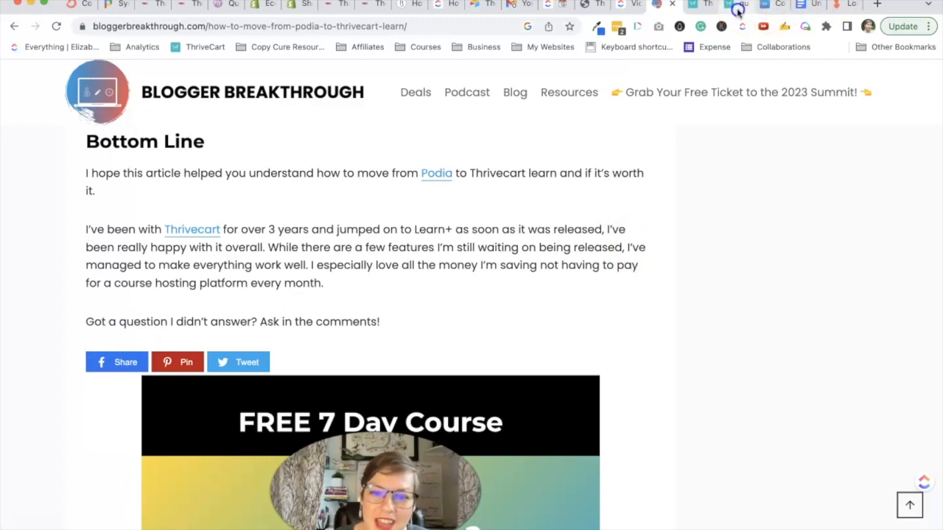
Close the quiz lesson's course preview
left_click(733, 7)
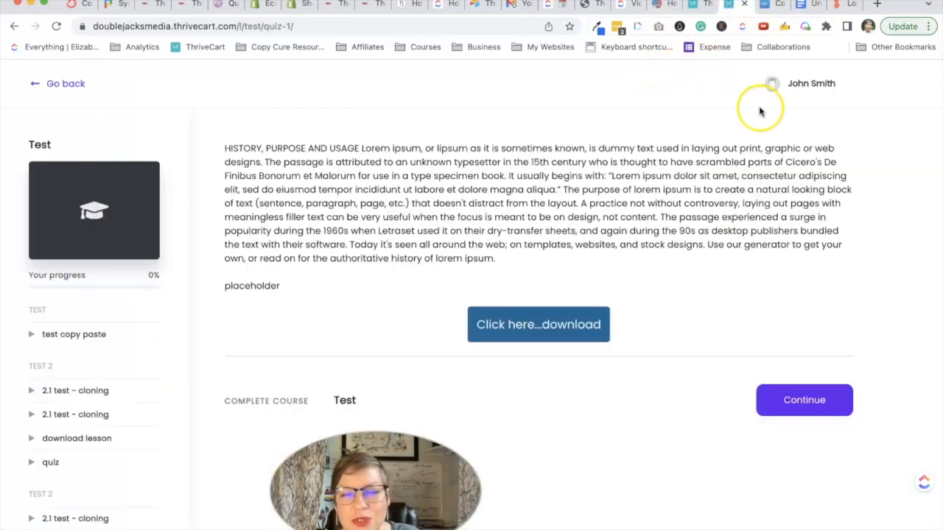
left_click(744, 6)
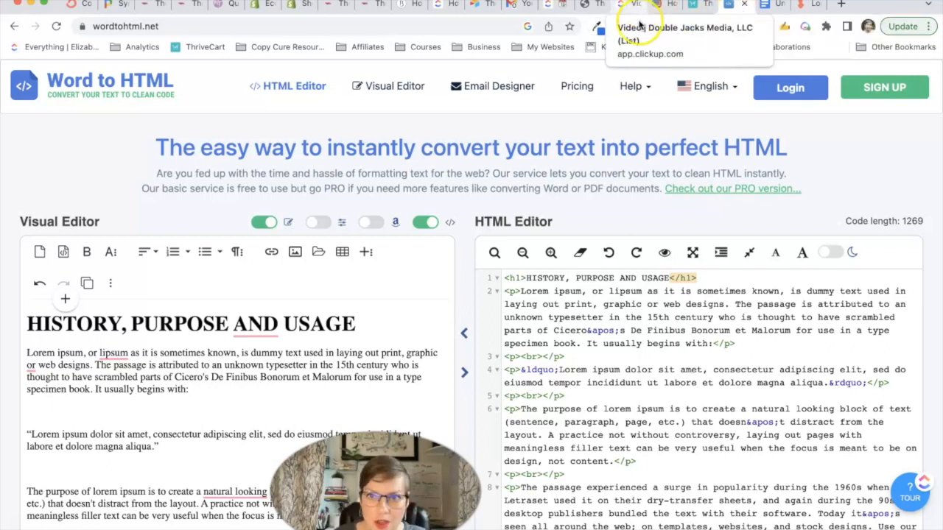
Look over the wordtohtml.net page, including its copy and cleanup controls and the Word or PDF document conversion section
scroll(648, 311, "down", 5)
scroll(648, 312, "up", 5)
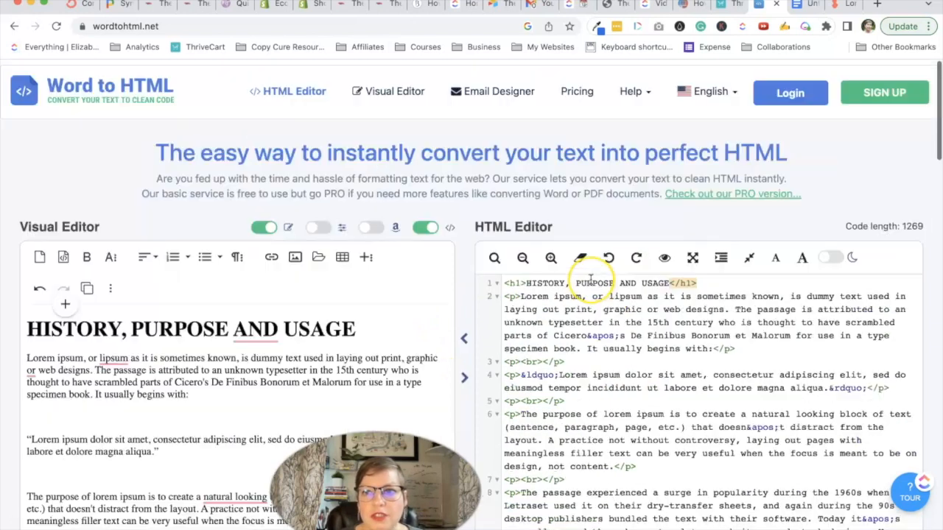
scroll(591, 279, "down", 8)
scroll(591, 282, "up", 2)
scroll(592, 283, "up", 1)
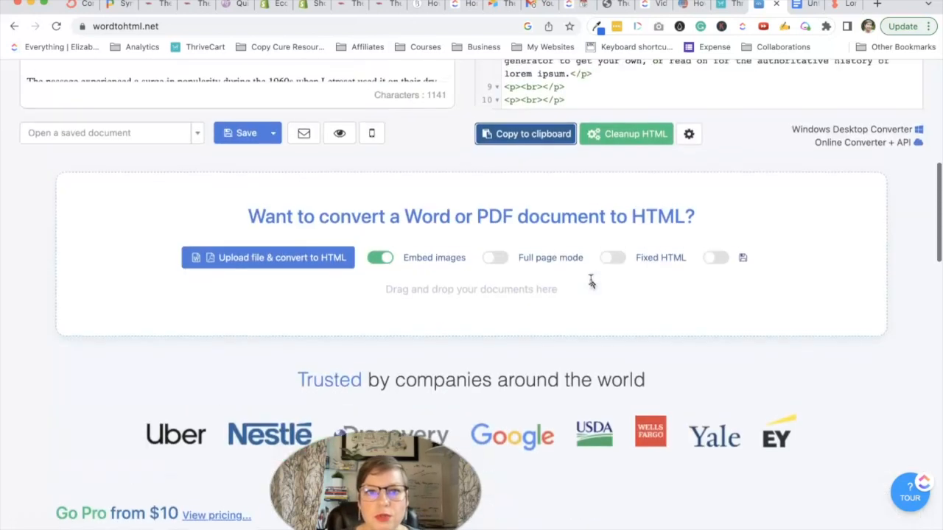
scroll(589, 286, "up", 2)
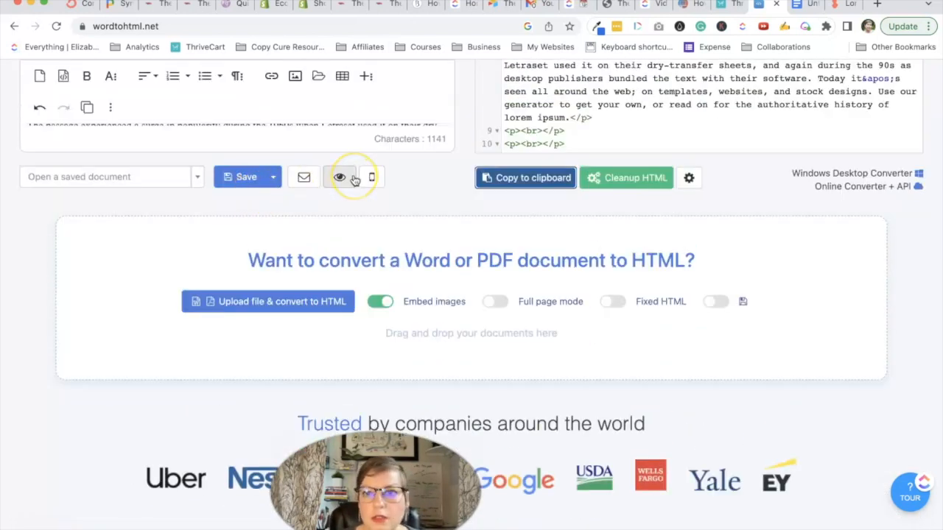
scroll(476, 235, "up", 5)
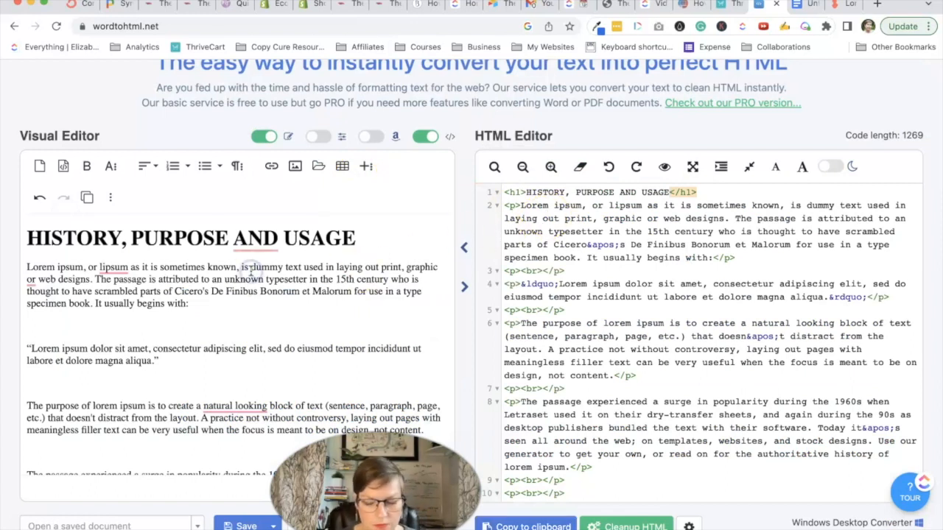
Clear the wordtohtml.net visual editor and paste the copied HTML code into the HTML editor to convert it back into formatted text
key("ctrl+a")
key("Delete")
left_click(615, 257)
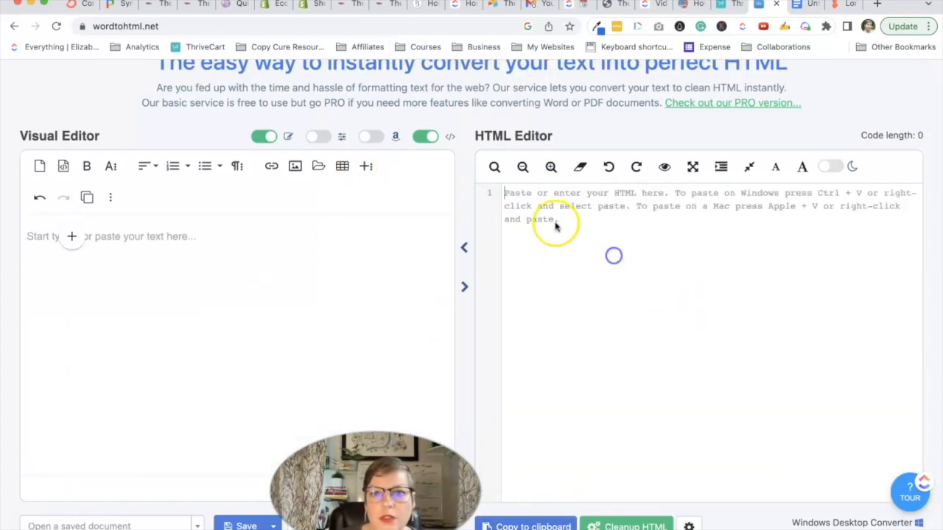
type("<h1>HISTORY, PURPOSE AND USAGE</h1> <p>Lorem ipsum, or lipsum as it is sometimes known, is dummy text used in laying out print, graphic or web designs. The passage is attributed to an unknown typesetter in the 15th century who is thought to have scrambled parts of Cicero&apos;s De Finibus Bonorum et Malorum for use in a type specimen book. It usually begins with:</p> <p><br></p> <p>&ldquo;Lorem ipsum dolor sit amet, consectetur adipiscing elit, sed do eiusmod tempor incididunt ut labore et dolore magna aliqua.&rdquo;</p> <p><br></p> <p>The purpose of lorem ipsum is to create a natural looking block of text (sentence, paragraph, page, etc.) that doesn&apos;t distract from the layout. A practice not without controversy, laying out pages with meaningless filler text can be very useful when the focus is meant to be on design, not content.</p> <p><br></p> <p>The passage experienced a surge in popularity during the 1960s when Letraset used it on their dry-transfer sheets, and again during the 90s as desktop publishers bundled the text with their software. Today it&apos;s seen all around the web; on templates, websites, and stock designs. Use our generator to get your own, or read on for the authoritative history of lorem ipsum.</p> <p><br></p> <p><br></p>")
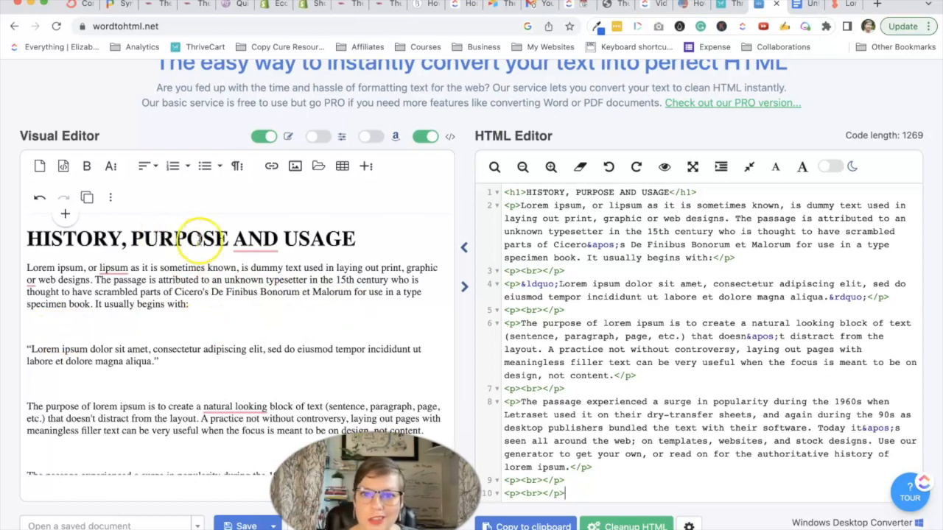
scroll(669, 269, "down", 3)
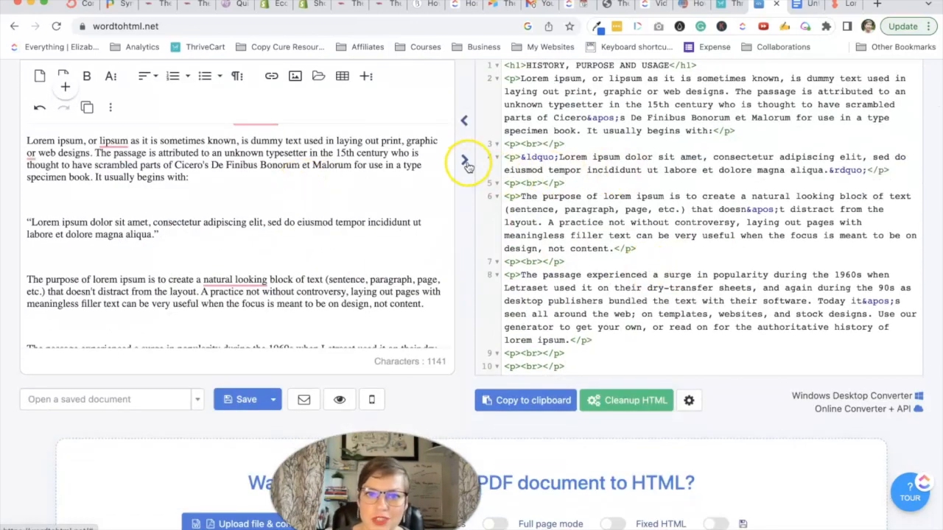
scroll(589, 250, "up", 5)
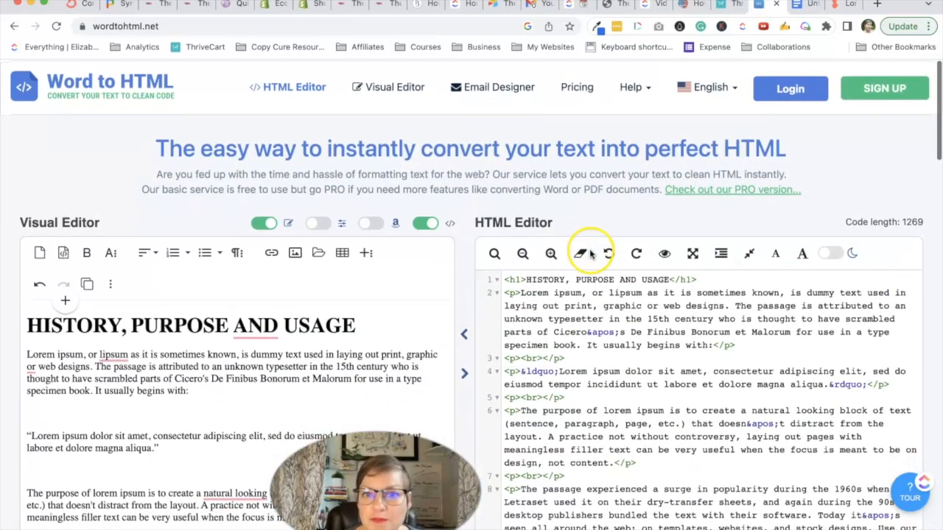